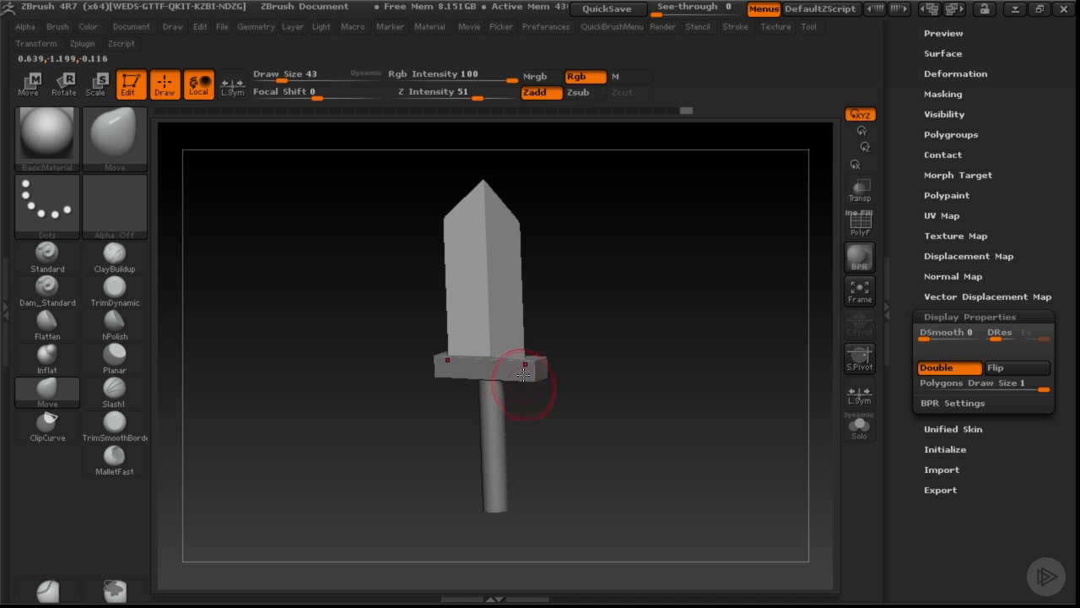
Duplicate the crossguard block within its own subtool and place the copy at the lower end of the handle as a pommel.
drag(595, 391, 605, 390)
drag(533, 439, 593, 401)
drag(949, 297, 949, 576)
alt+click(518, 322)
drag(622, 342, 557, 346)
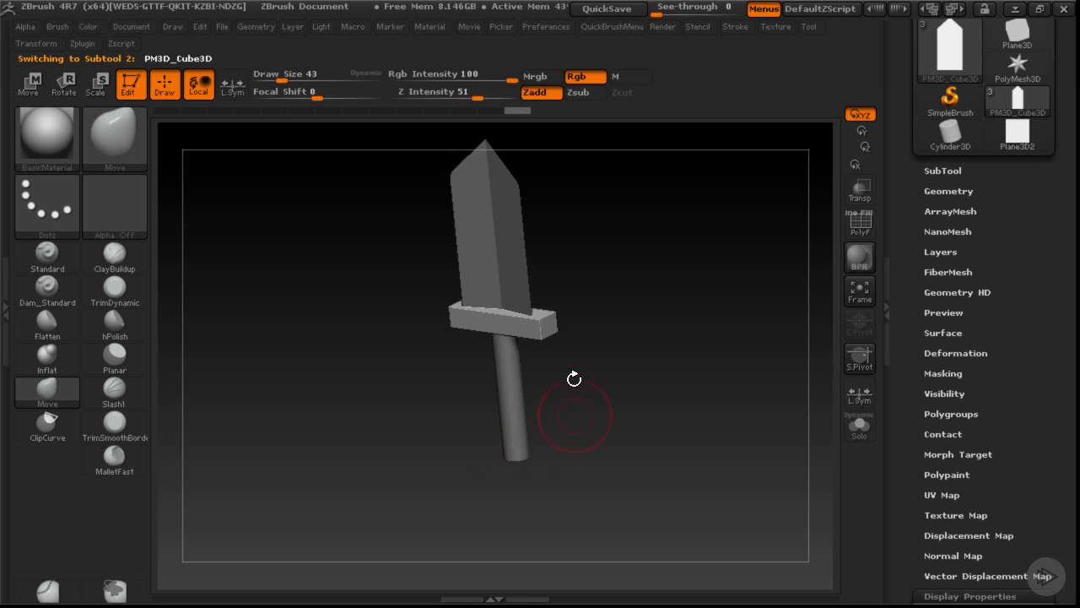
mouse_move(587, 403)
shift+mouse_down()
mouse_move(526, 330)
mouse_move(533, 397)
mouse_move(535, 385)
mouse_move(533, 369)
mouse_move(517, 495)
shift+mouse_up()
key(w)
drag(599, 384, 577, 400)
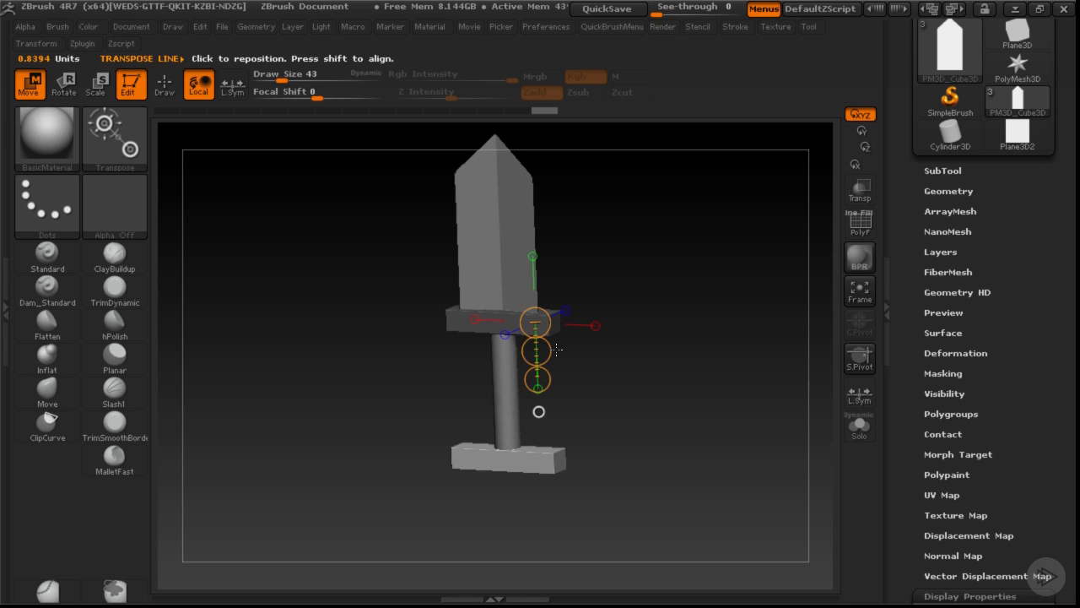
Open the SubTool list and check which subtool contains the copied block.
click(944, 171)
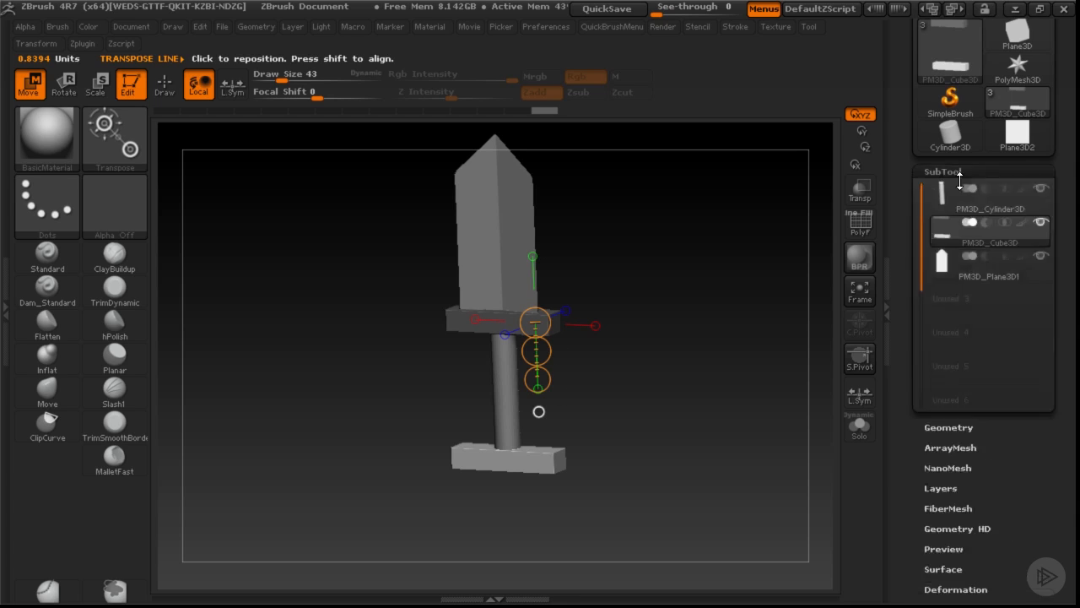
drag(1052, 202, 1052, 273)
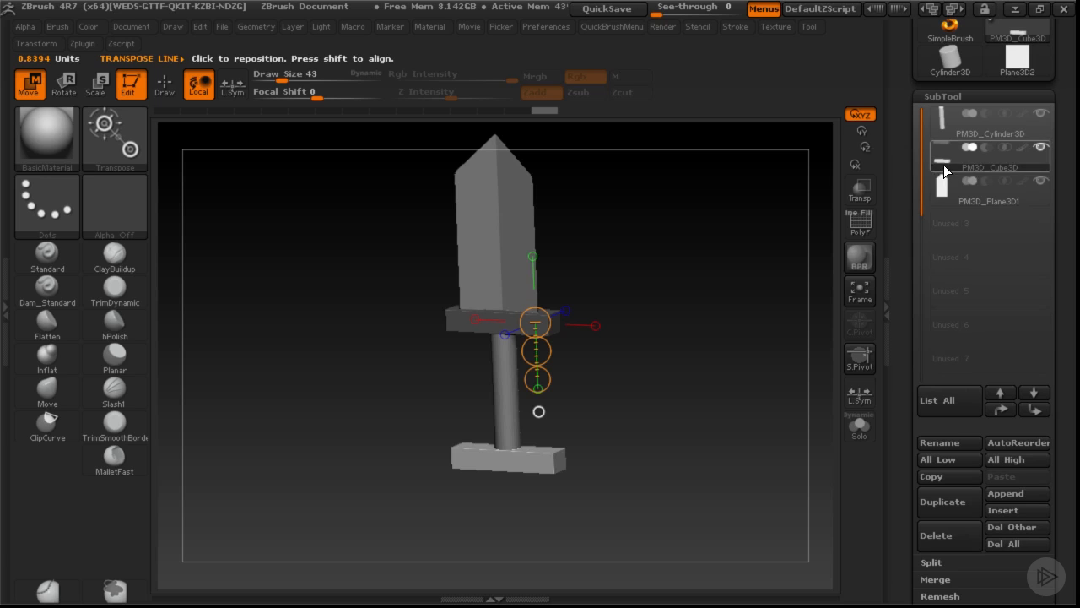
mouse_move(944, 164)
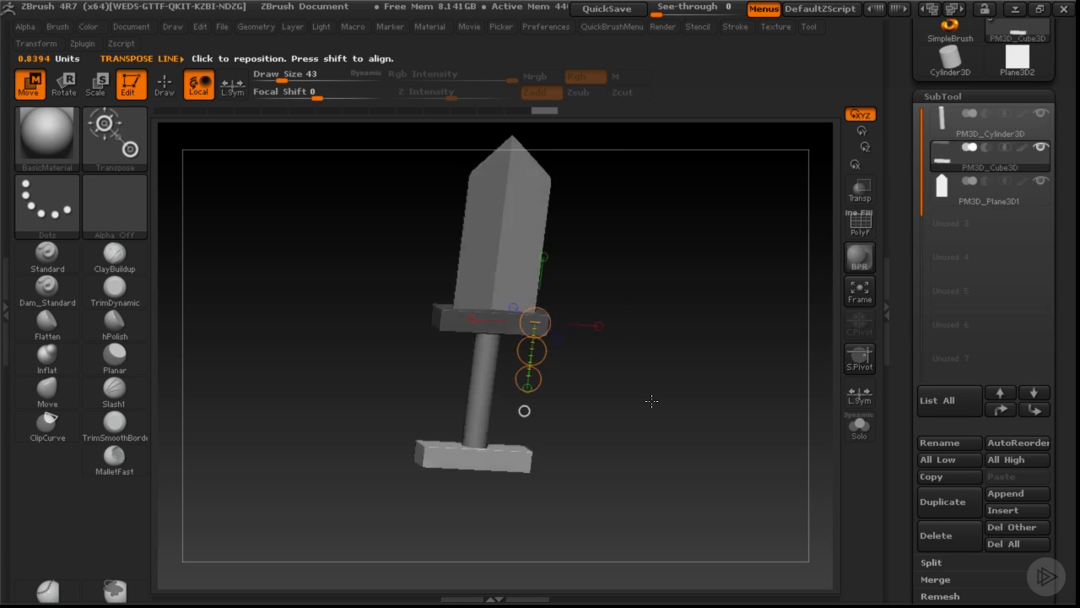
Narrow the pommel block horizontally around the handle's centre with the Transpose line, using the polyframe display temporarily to check its polygons.
shift+drag(647, 400, 528, 461)
key(ctrl+z)
alt+drag(566, 383, 479, 395)
key(shift+f)
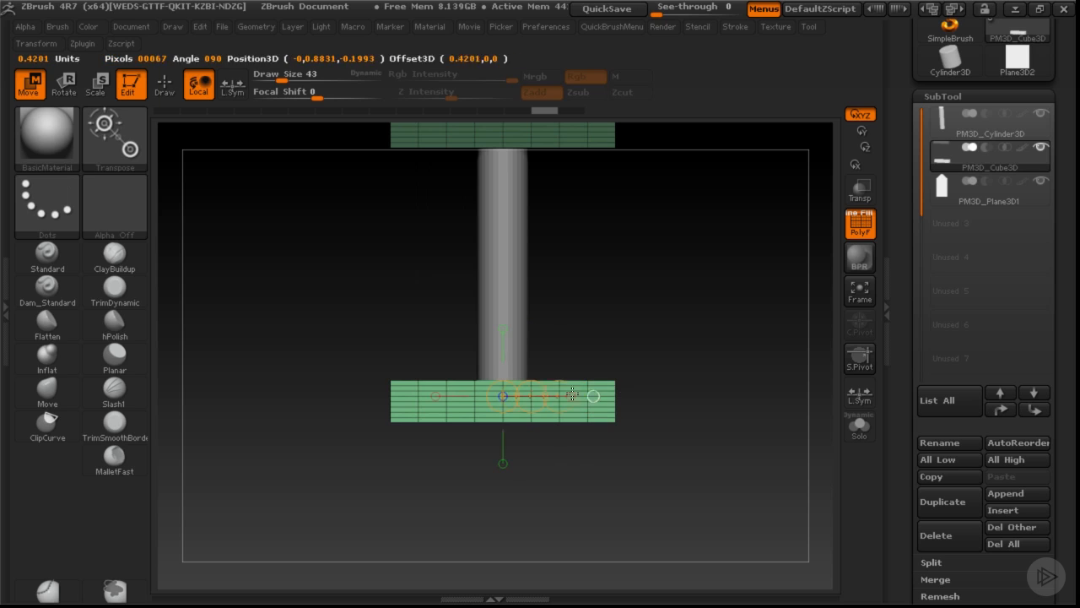
drag(595, 393, 544, 393)
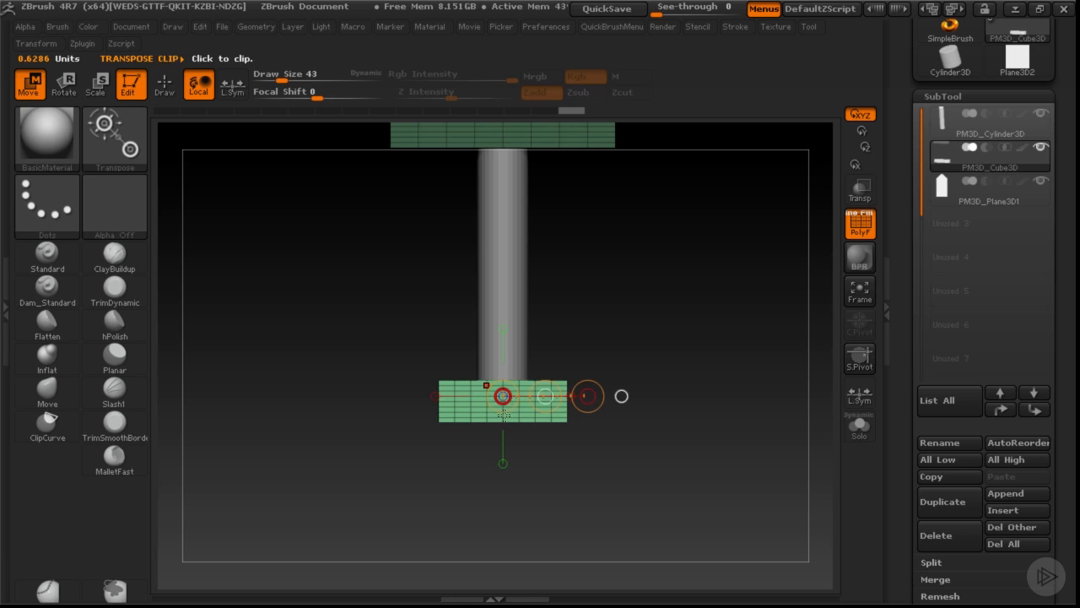
key(shift+f)
key(shift+f)
key(shift+f)
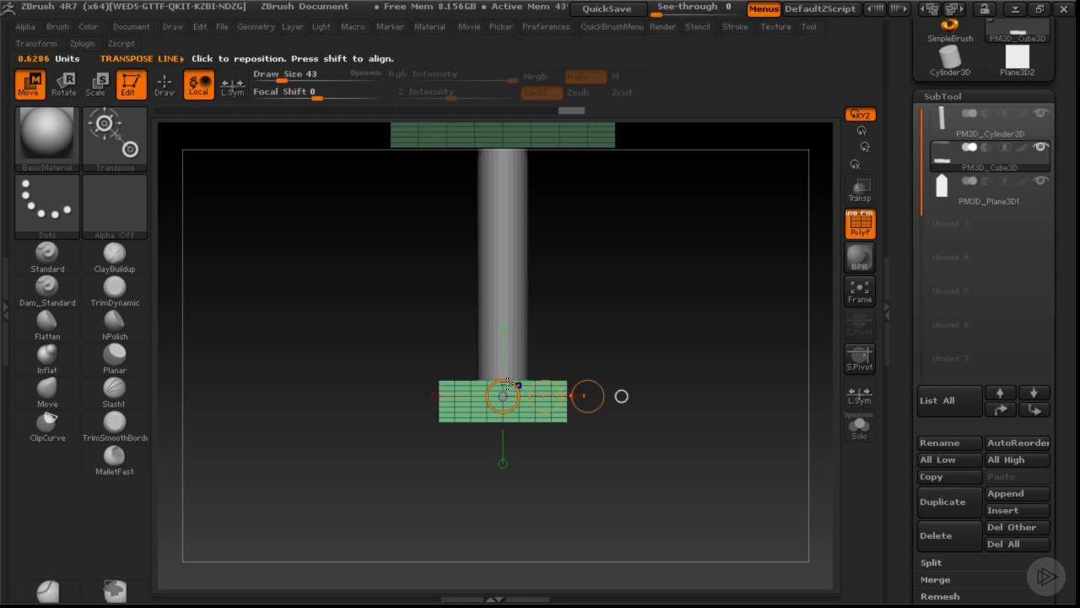
drag(587, 392, 553, 387)
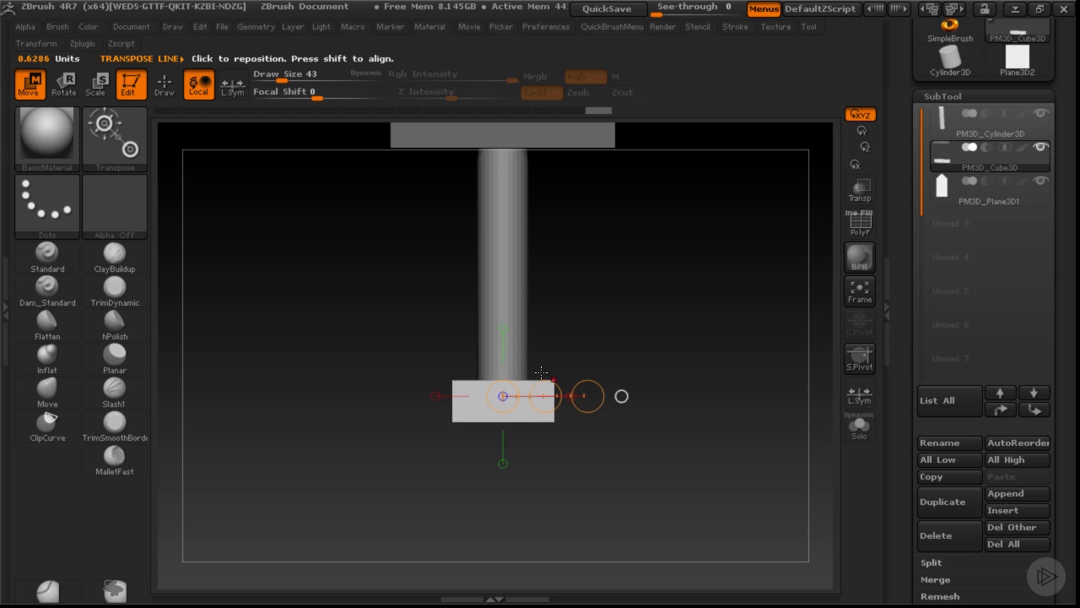
Clip both sides of the pommel block at a slant with Clip Curve so that it widens downward.
key(q)
ctrl+shift+drag(537, 367, 564, 446)
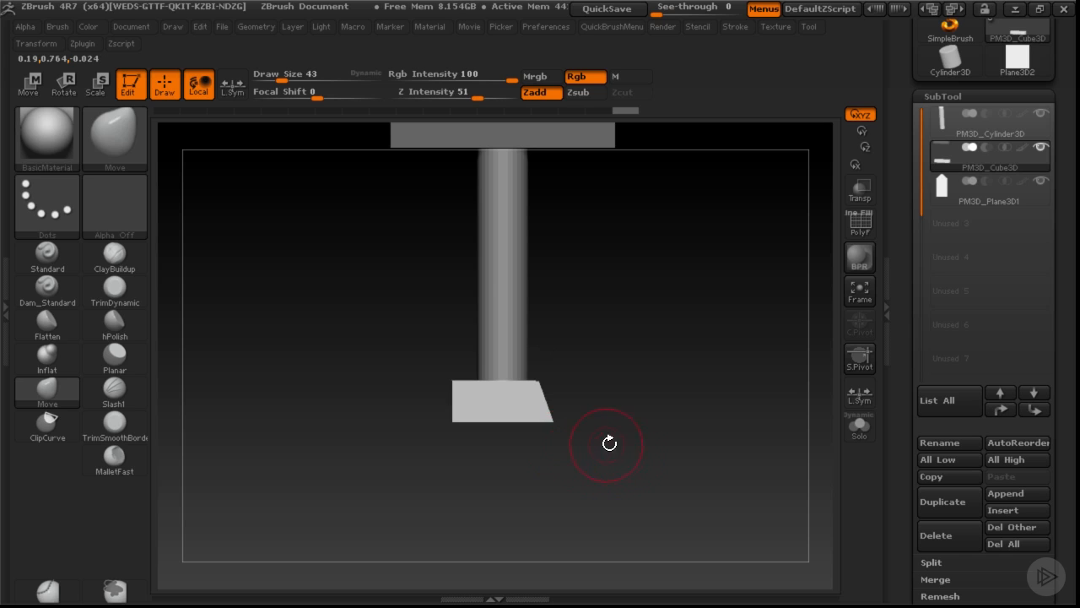
key(ctrl+z)
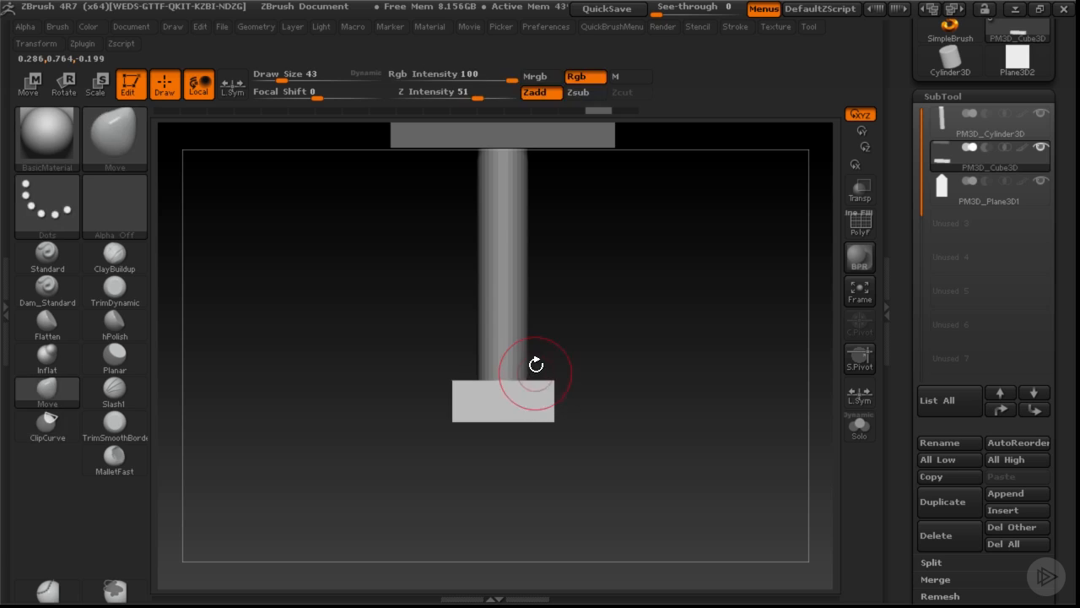
ctrl+shift+drag(538, 372, 560, 438)
drag(621, 400, 596, 453)
Mask the crossguard so that only the tapered pommel block stays free to transform.
key(w)
shift+drag(538, 386, 539, 432)
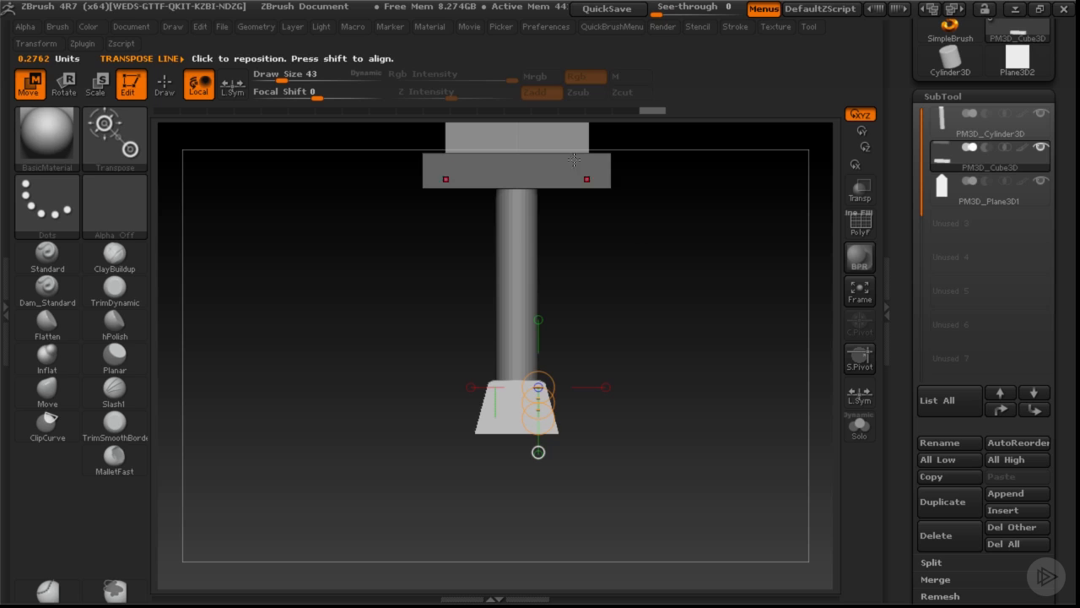
key(ctrl)
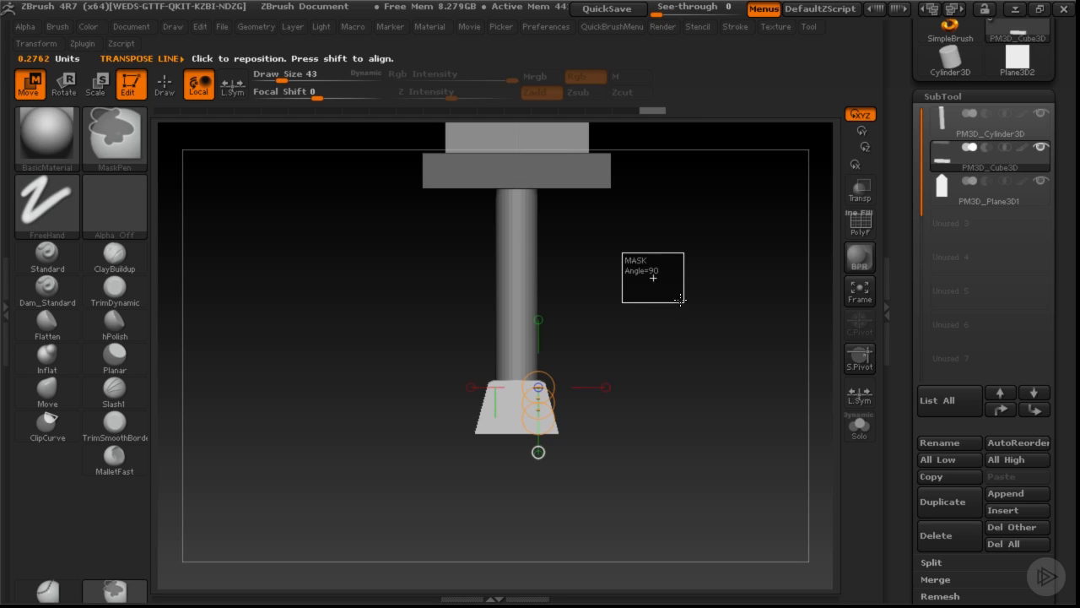
ctrl+drag(681, 300, 684, 303)
mouse_move(539, 402)
mouse_down()
mouse_move(535, 388)
mouse_move(541, 405)
mouse_up()
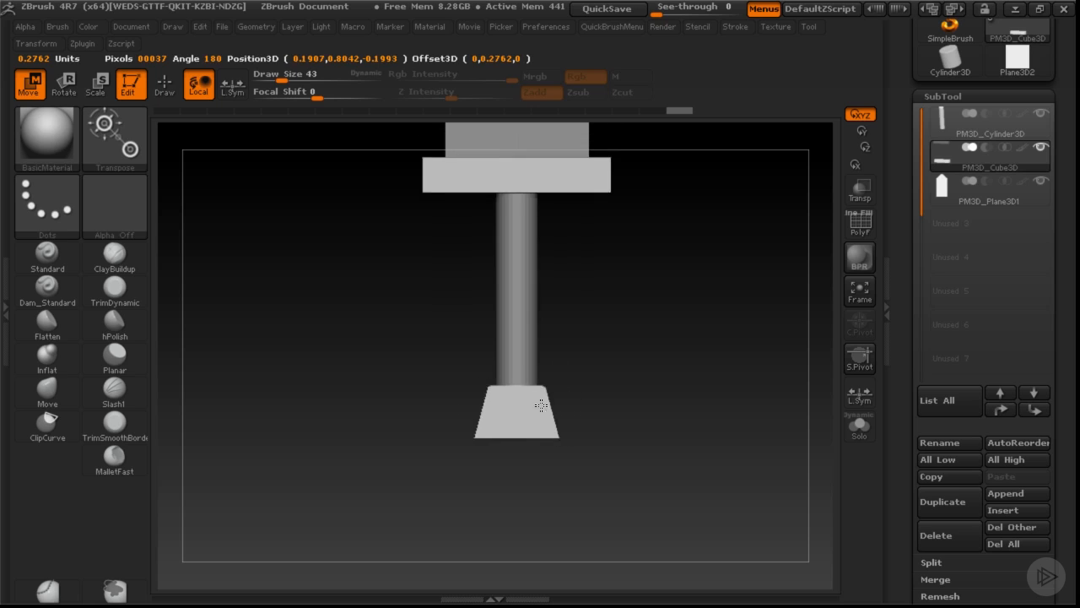
ctrl+drag(435, 342, 655, 468)
ctrl+click(643, 304)
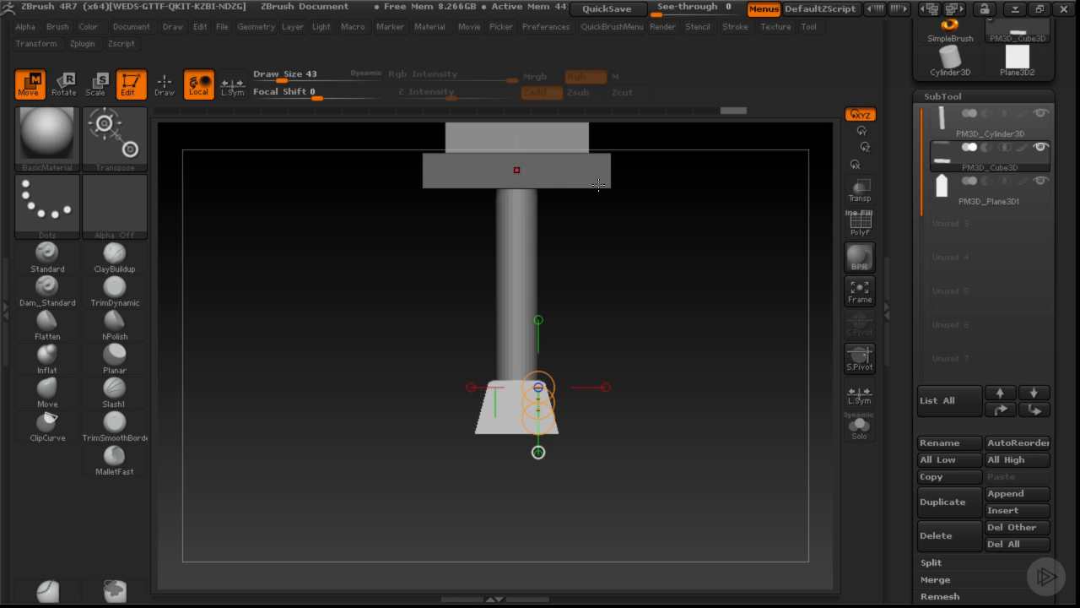
Enlarge the unmasked pommel with the Transpose line, stretching it downward and flaring its lower corners outward.
drag(538, 399, 538, 414)
right_drag(539, 415, 571, 417)
shift+drag(578, 440, 650, 440)
shift+right_drag(670, 369, 635, 337)
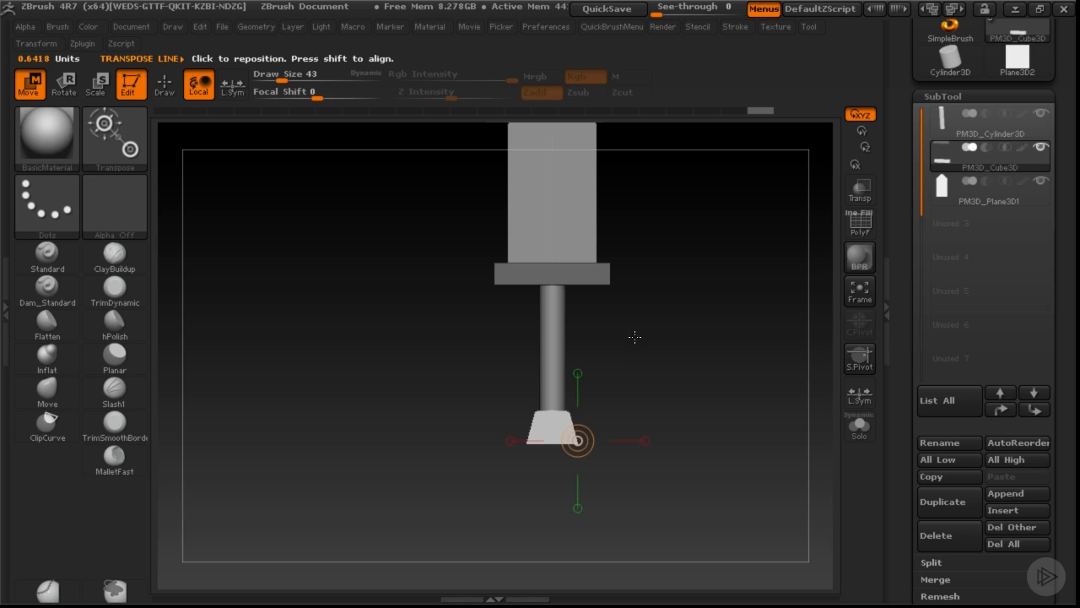
click(565, 412)
drag(578, 439, 582, 446)
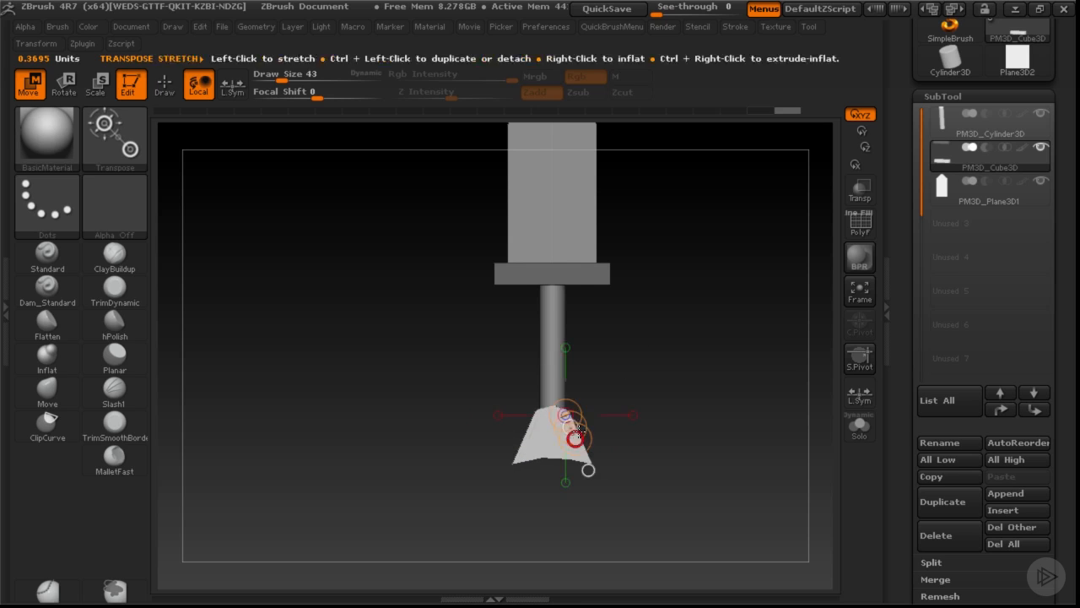
Try to straighten the pommel's curved bottom edge with the Move brush at a draw size of 55.
key(q)
mouse_move(629, 403)
mouse_down()
mouse_move(653, 386)
mouse_move(605, 388)
mouse_move(615, 399)
mouse_up()
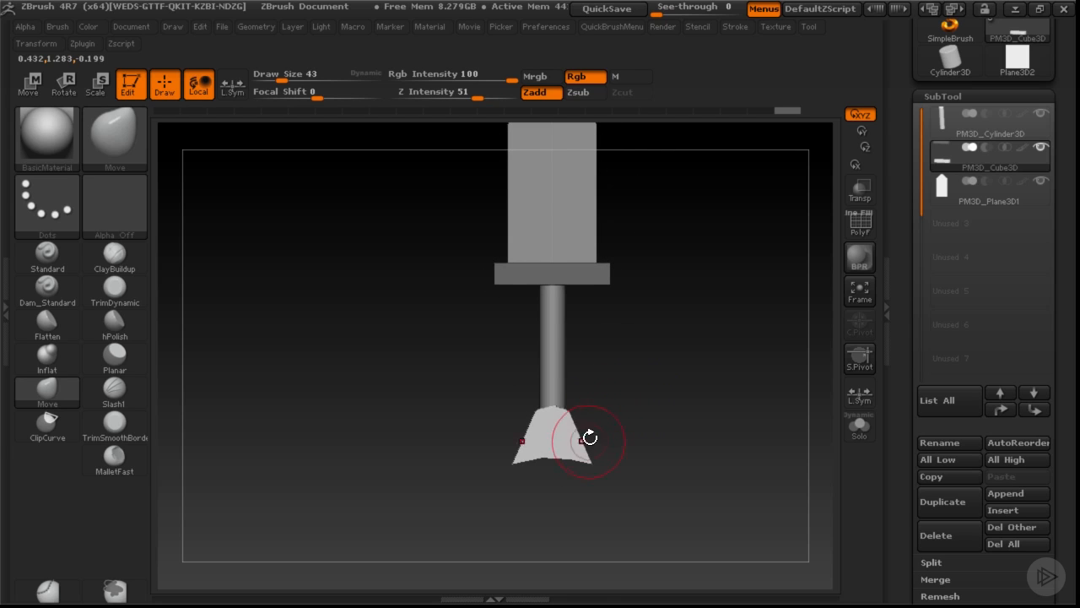
key(s)
drag(552, 458, 550, 469)
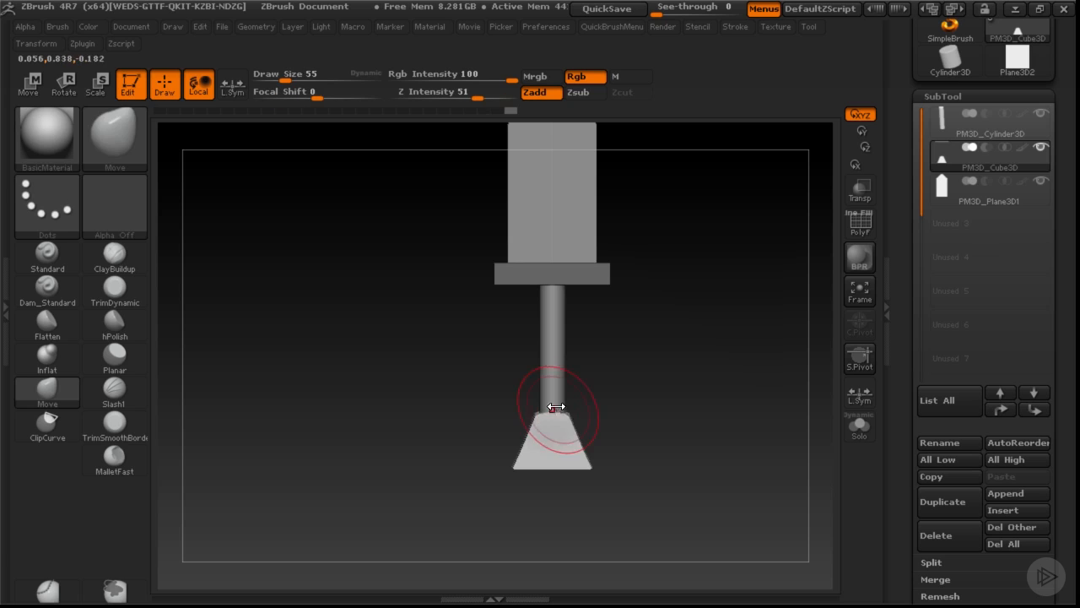
mouse_move(573, 406)
mouse_down()
mouse_move(593, 393)
mouse_move(625, 433)
mouse_move(644, 429)
mouse_up()
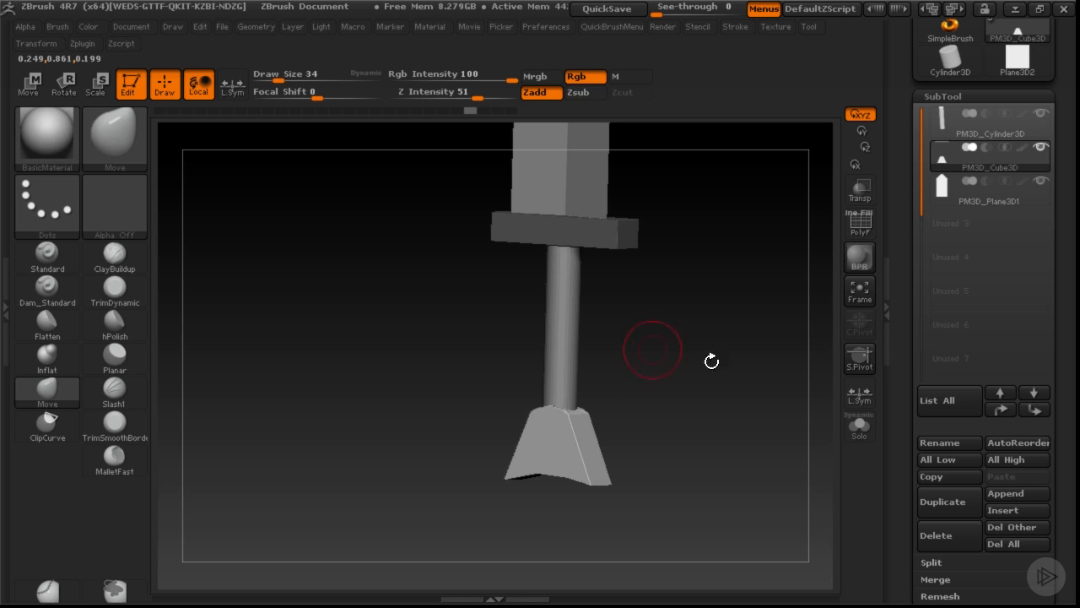
Show the Transform symmetry settings and enable Z symmetry alongside X, leaving Y off.
ctrl+alt+shift+click(865, 400)
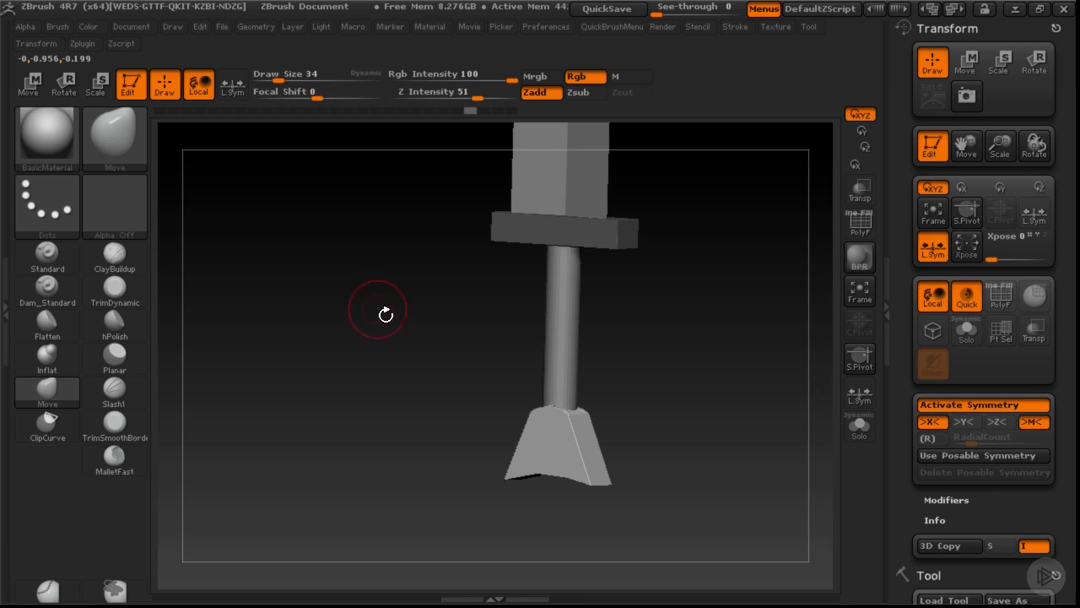
key(space)
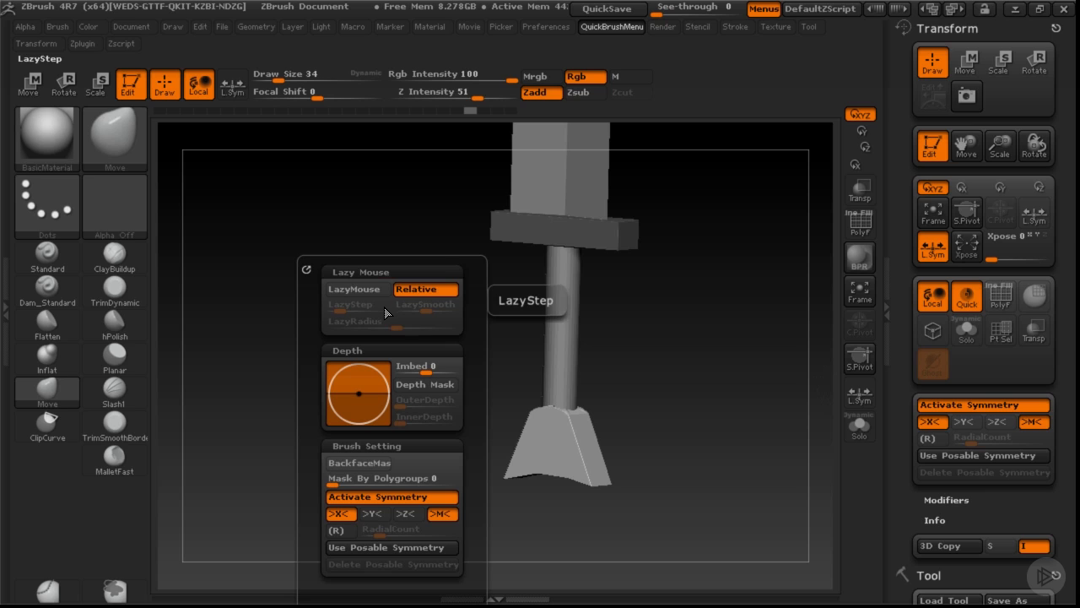
drag(470, 412, 470, 367)
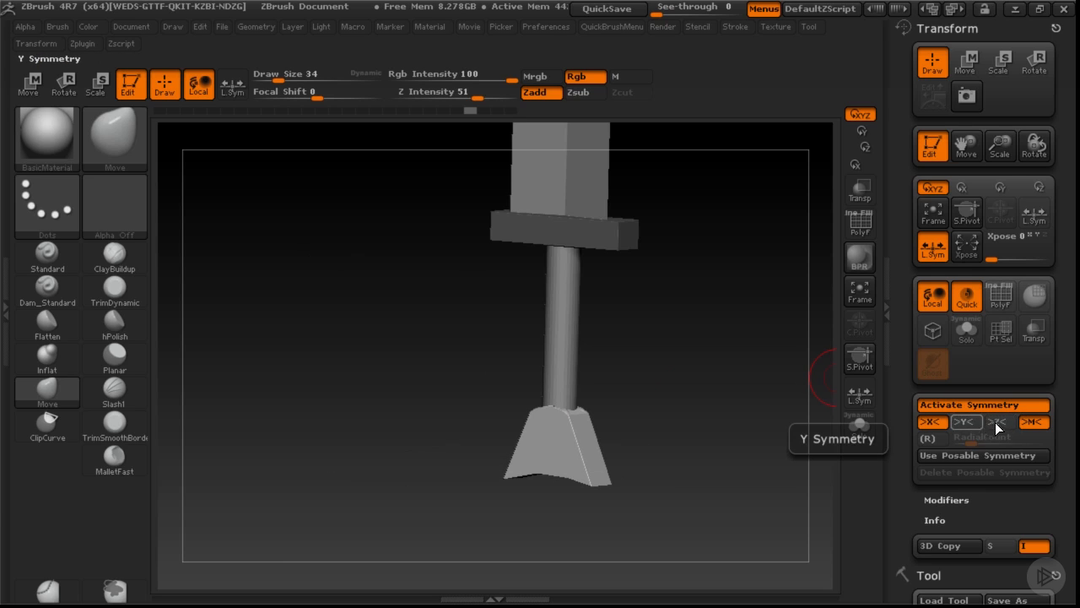
click(975, 421)
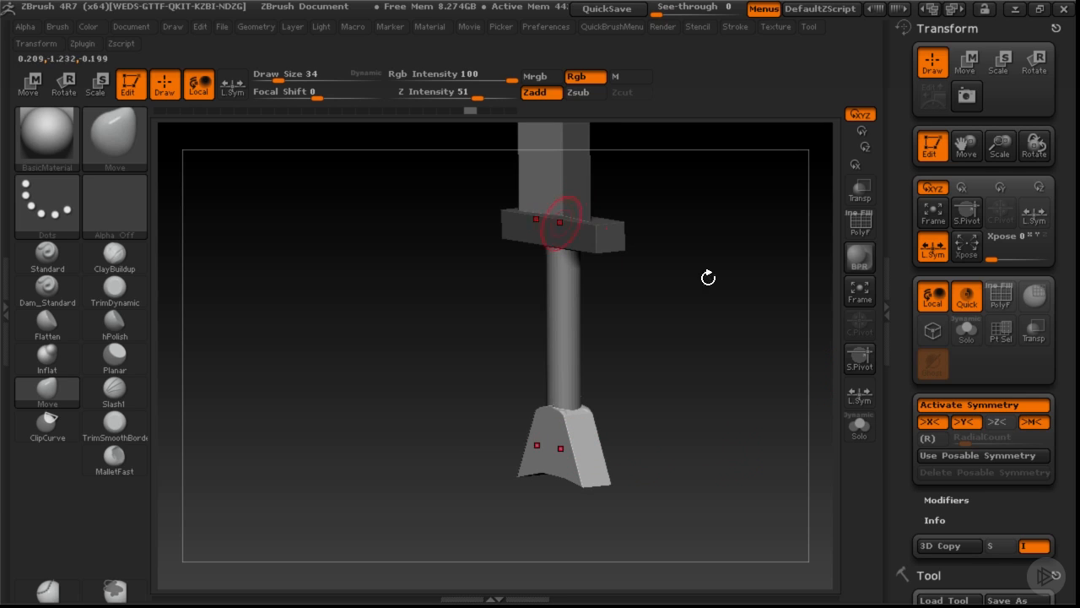
click(963, 421)
click(1000, 424)
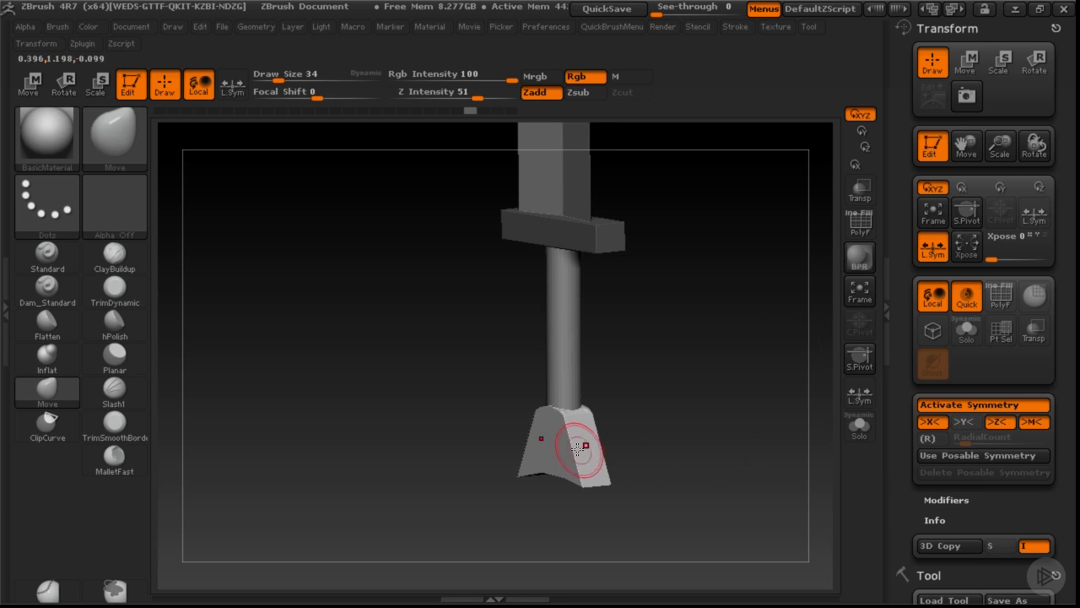
Even out the pommel's top edge around the handle with the Move brush.
mouse_move(641, 434)
mouse_down()
mouse_move(650, 499)
mouse_move(579, 463)
mouse_up()
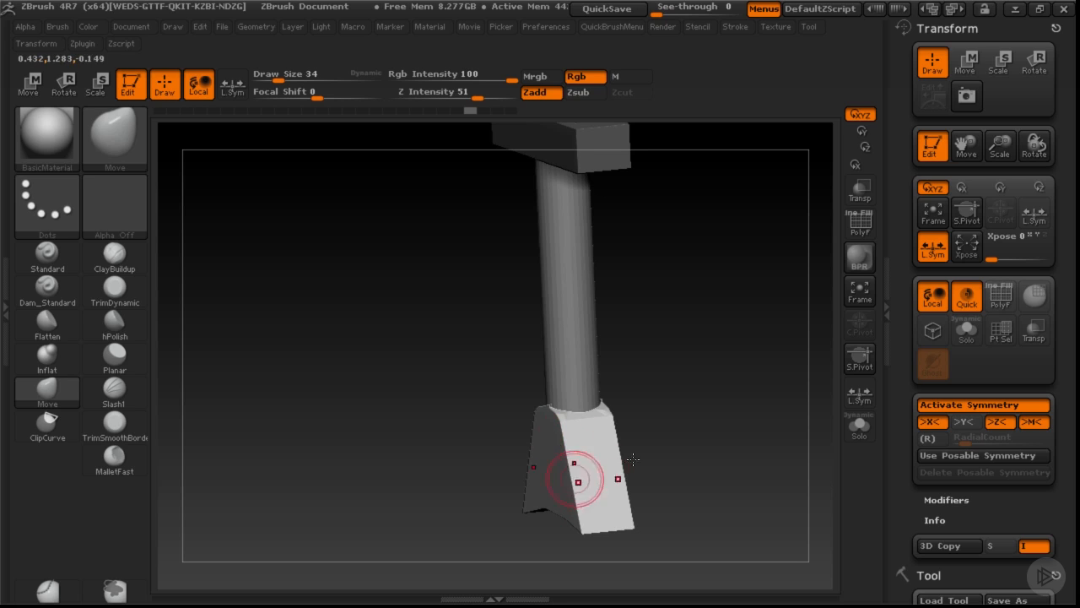
shift+drag(658, 435, 674, 424)
drag(553, 406, 550, 415)
key(s)
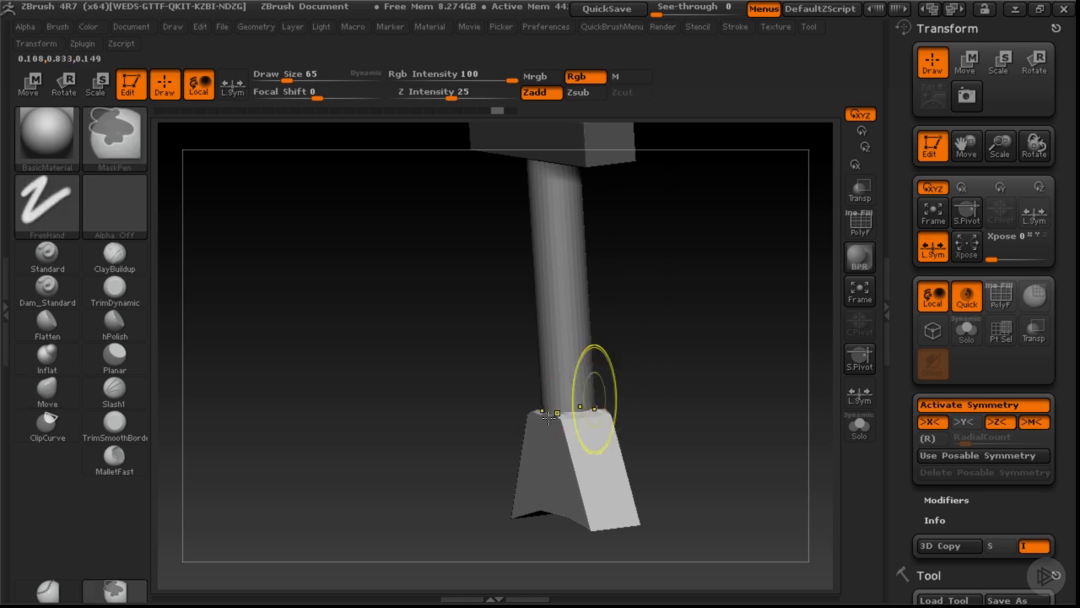
Try smoothing the pommel's top edge where it meets the handle, and undo the stroke.
shift+drag(639, 385, 543, 418)
key(s)
drag(538, 418, 563, 420)
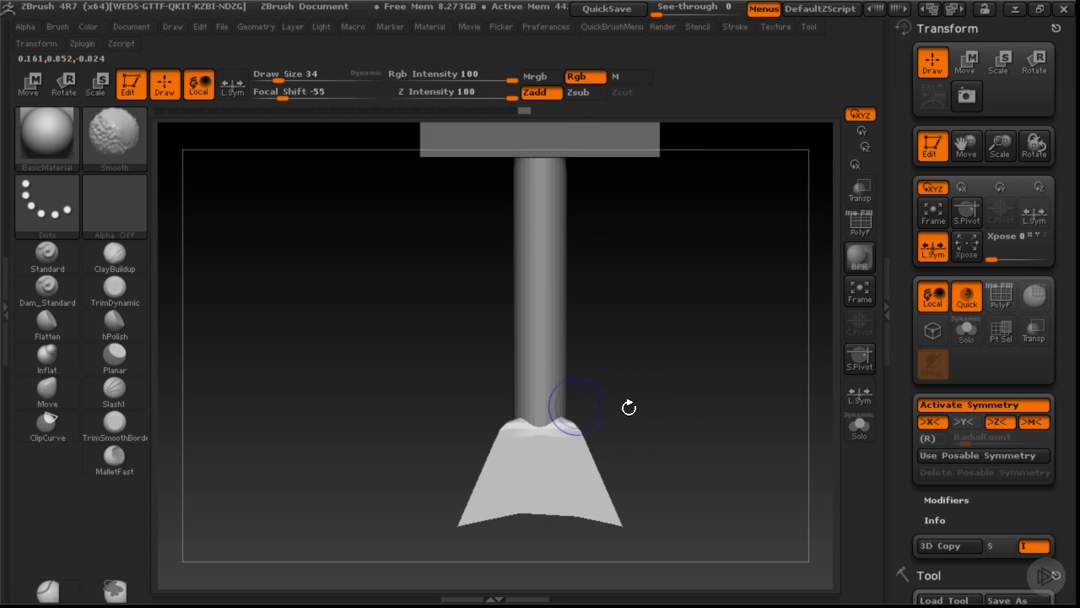
key(ctrl+z)
Pull the middle of the pommel's bottom edge down with the Move brush at a draw size of 62 to straighten it.
mouse_move(635, 417)
shift+mouse_down()
mouse_move(660, 424)
mouse_move(635, 349)
shift+mouse_up()
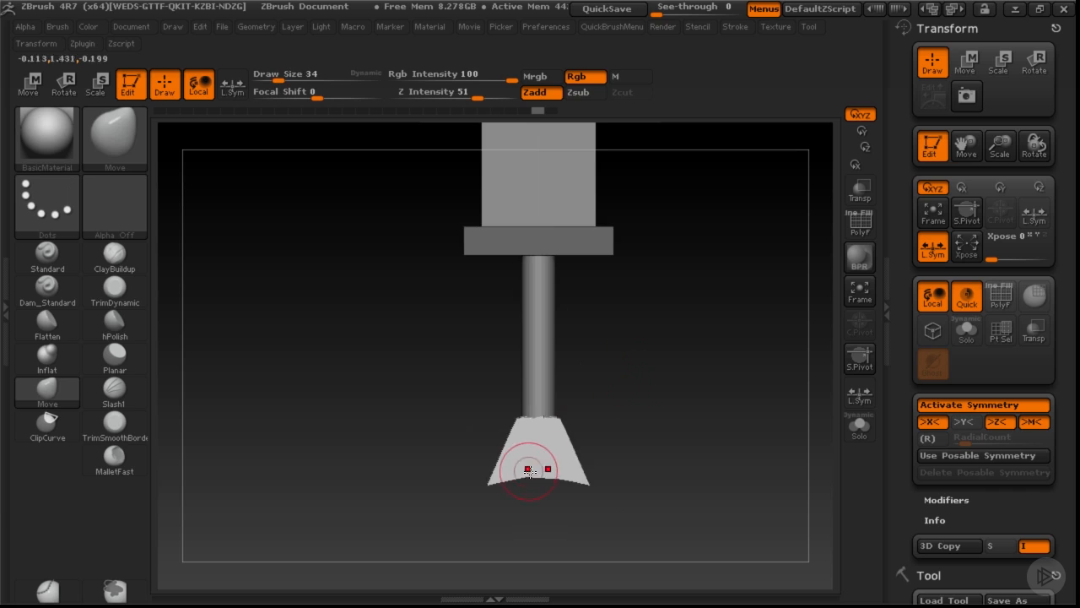
key(s)
drag(535, 479, 532, 478)
drag(533, 481, 532, 487)
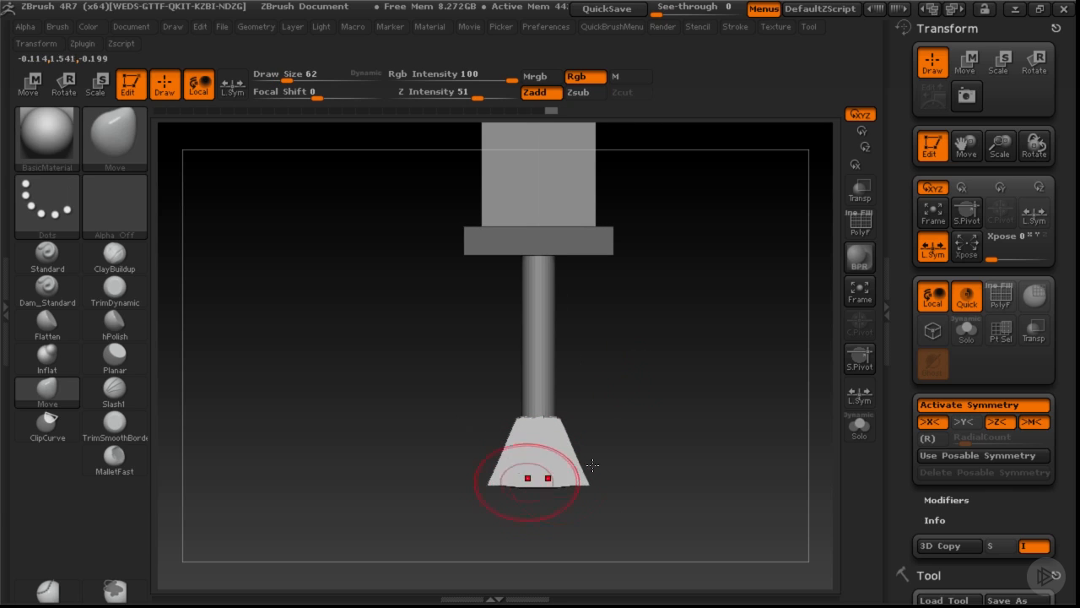
Trim the pommel's bottom and top edges flat with Clip Curve.
key(ctrl+shift)
ctrl+shift+drag(458, 479, 460, 479)
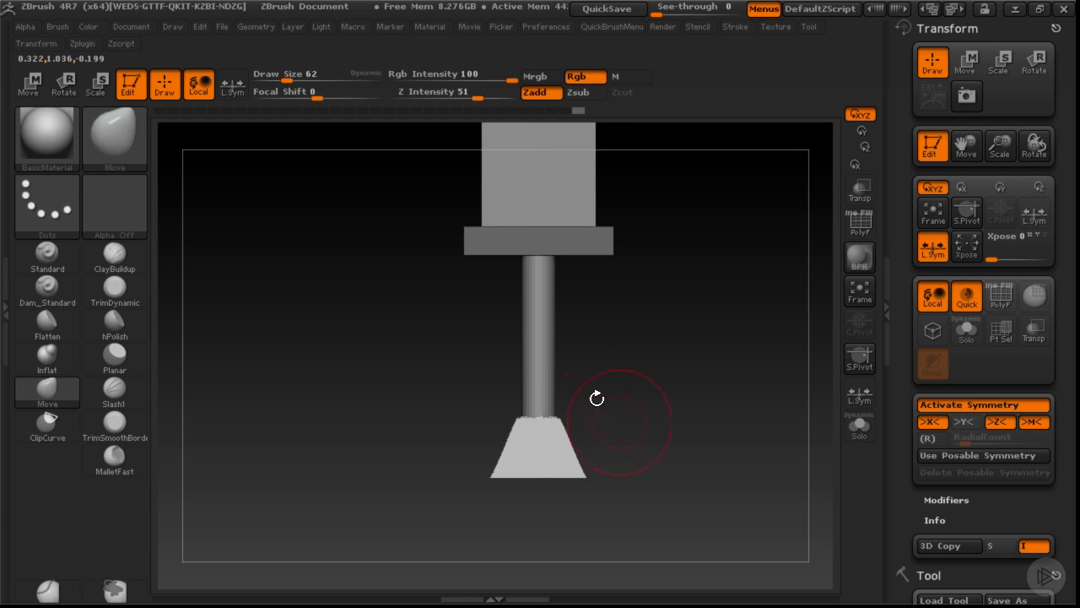
mouse_move(485, 419)
ctrl+shift+mouse_down()
mouse_move(606, 420)
mouse_move(617, 484)
mouse_move(652, 449)
mouse_move(602, 435)
mouse_move(582, 388)
ctrl+shift+mouse_up()
key(ctrl+shift)
ctrl+shift+drag(615, 487, 616, 488)
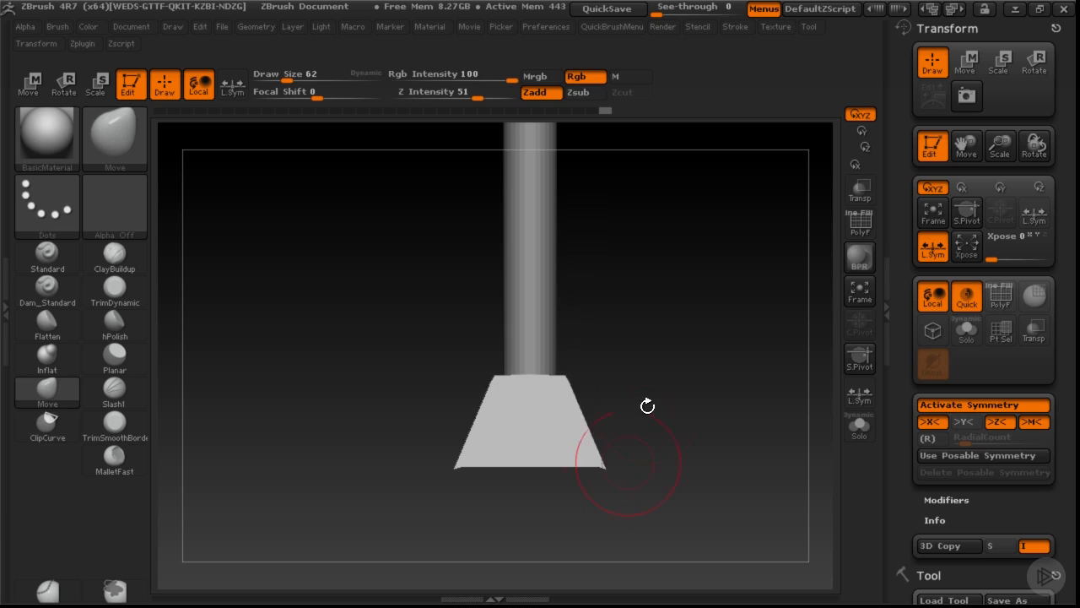
Mask the pommel instead of the crossguard and move the crossguard slightly up toward the blade.
mouse_move(646, 405)
mouse_down()
mouse_move(622, 494)
mouse_move(654, 371)
mouse_move(684, 357)
mouse_move(656, 393)
mouse_move(666, 362)
mouse_move(661, 441)
mouse_move(629, 343)
mouse_move(641, 434)
mouse_move(661, 260)
mouse_move(632, 306)
mouse_move(664, 323)
mouse_up()
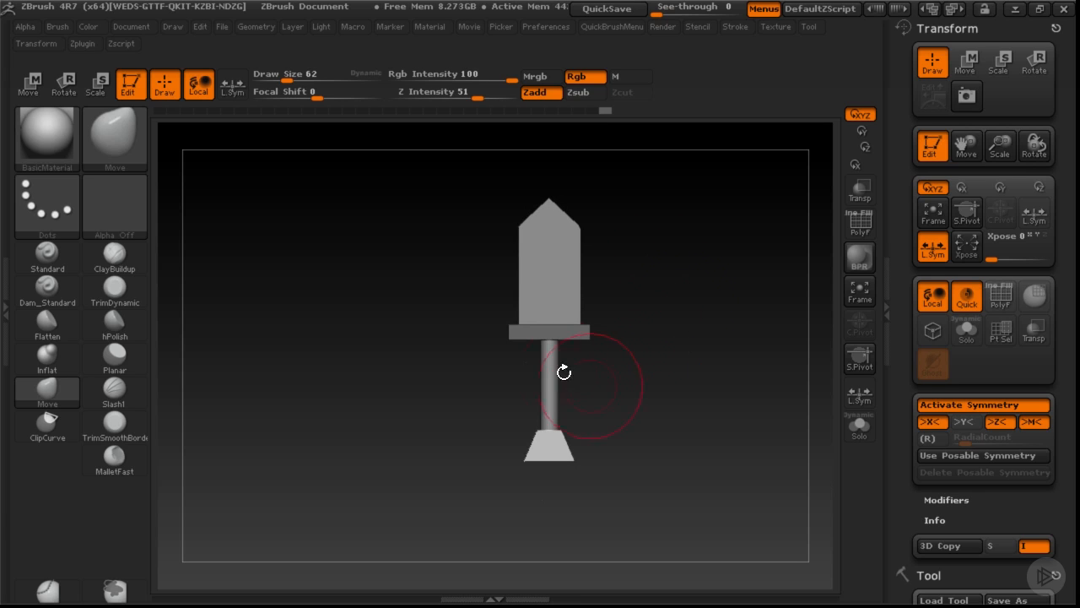
ctrl+drag(633, 363, 675, 411)
ctrl+drag(471, 297, 662, 382)
ctrl+click(653, 322)
key(w)
drag(570, 332, 569, 244)
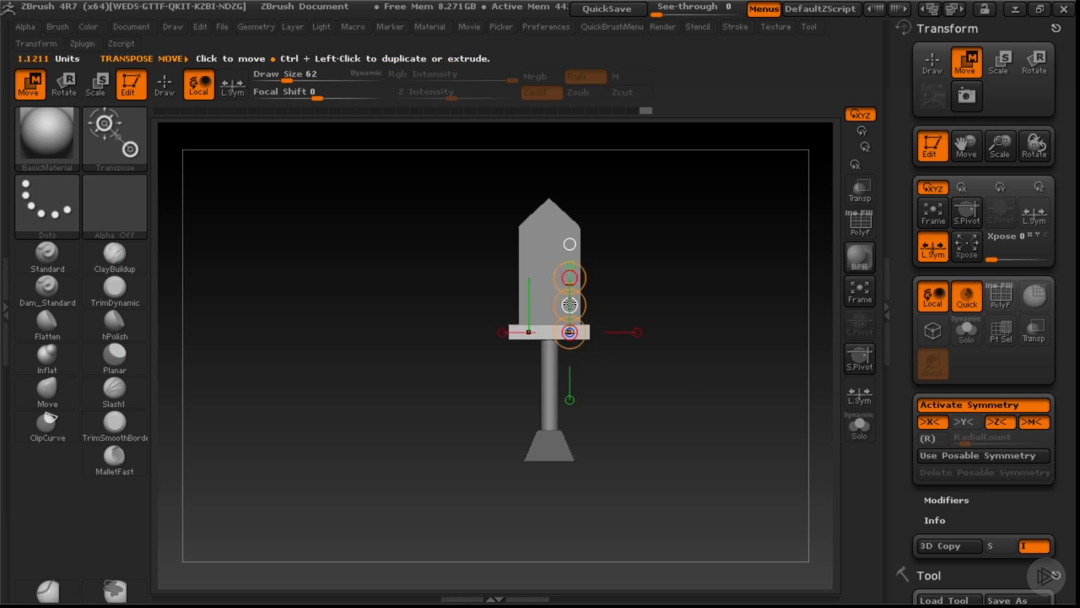
Select the handle cylinder and extend it upward to meet the raised crossguard.
alt+click(552, 369)
mouse_move(549, 419)
mouse_down()
mouse_move(549, 312)
mouse_move(550, 337)
mouse_up()
key(t)
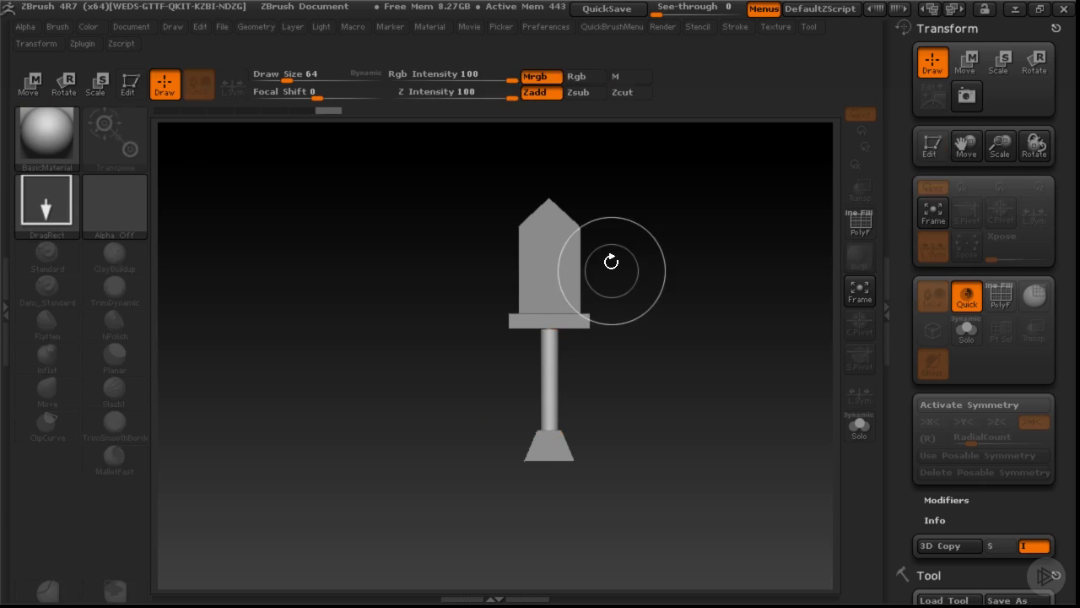
Select the blade and shorten it along its length with the transpose line, keeping its width.
key(t)
alt+drag(611, 262, 610, 306)
alt+click(571, 344)
key(w)
drag(571, 357, 570, 255)
mouse_move(629, 283)
mouse_down()
mouse_move(572, 253)
mouse_move(639, 296)
mouse_move(636, 275)
mouse_up()
drag(572, 289, 572, 334)
key(shift+f)
alt+drag(620, 277, 616, 368)
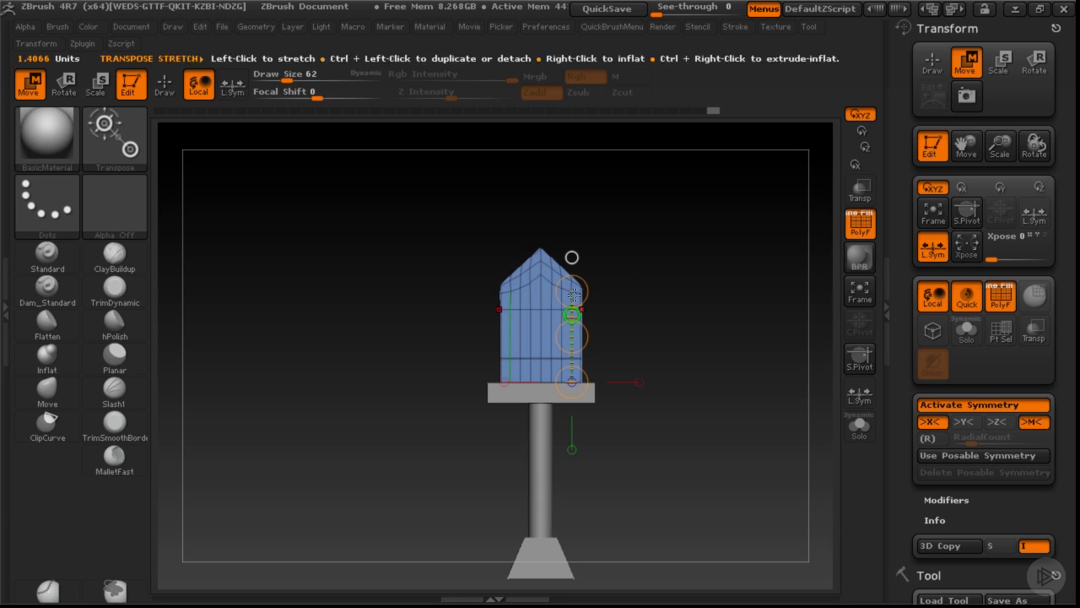
Try to shorten the blade further by pulling its tip down toward the crossguard.
drag(573, 295, 566, 313)
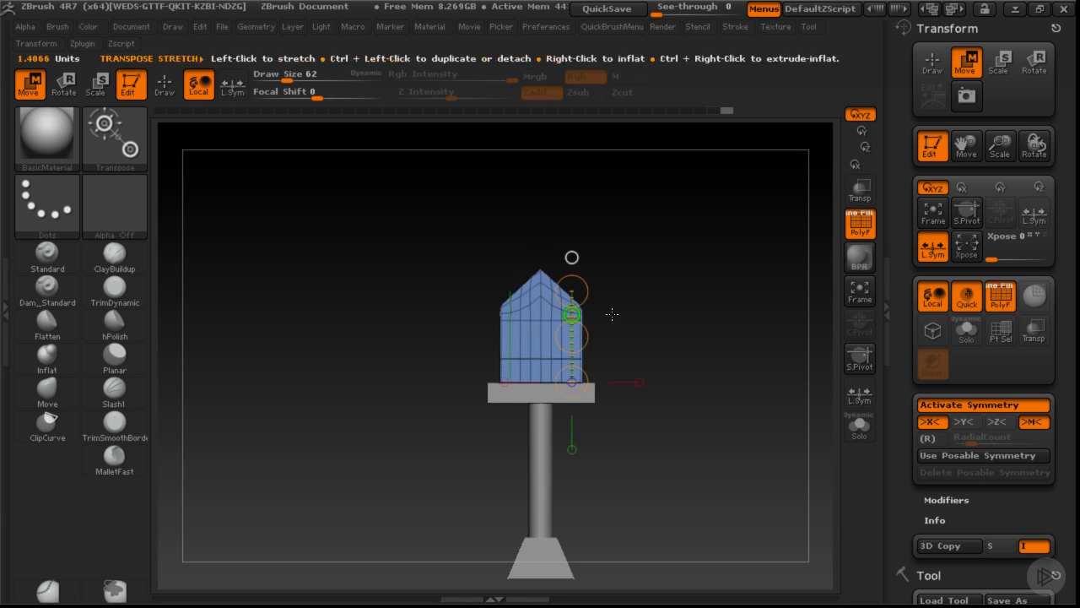
alt+drag(666, 332, 630, 344)
key(shift+f)
key(ctrl+z)
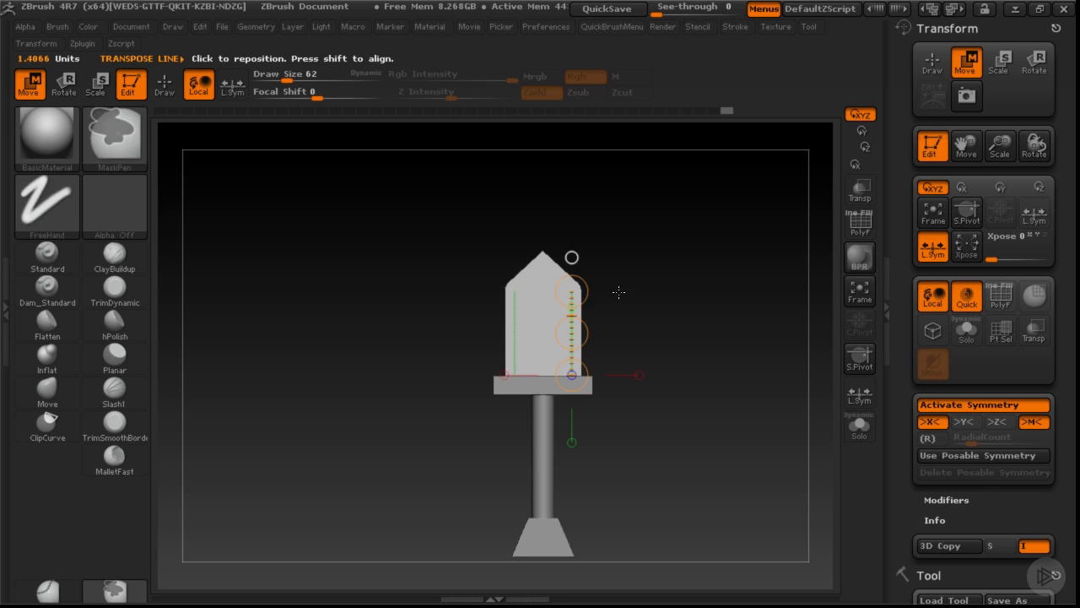
key(q)
mouse_move(629, 300)
mouse_down()
mouse_move(647, 320)
mouse_move(585, 325)
mouse_move(653, 349)
mouse_move(591, 355)
mouse_move(636, 400)
mouse_up()
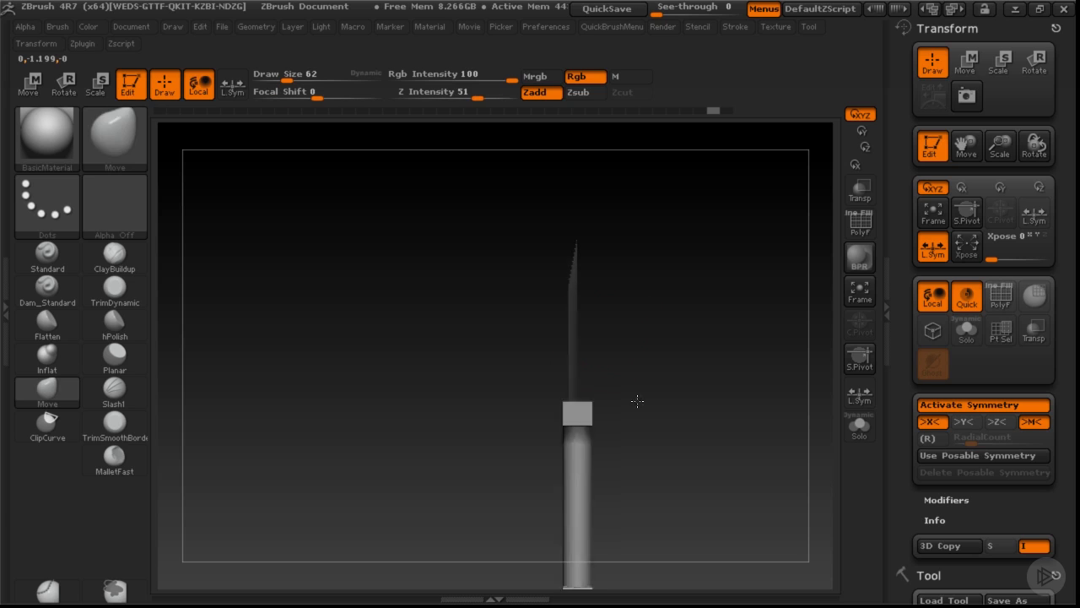
key(w)
mouse_move(571, 392)
mouse_down()
mouse_move(605, 391)
mouse_move(593, 389)
mouse_move(687, 321)
mouse_move(633, 261)
mouse_move(653, 367)
mouse_move(740, 393)
mouse_move(649, 379)
mouse_move(649, 357)
mouse_move(631, 358)
mouse_up()
key(q)
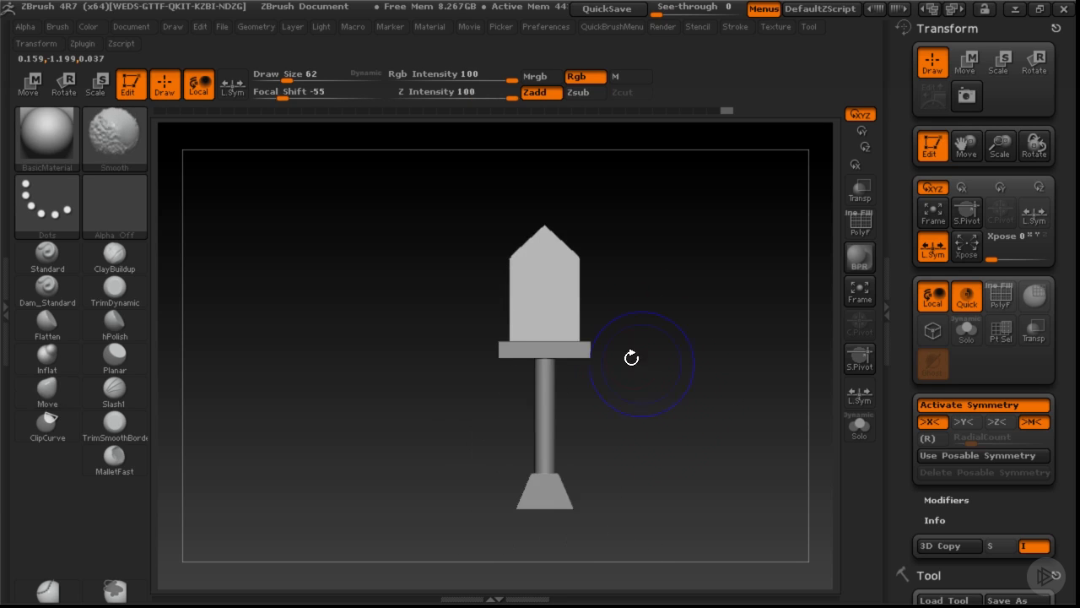
Select the crossguard and pull its outer ends up alongside the blade with the Move brush at a draw size of about 40.
alt+click(579, 361)
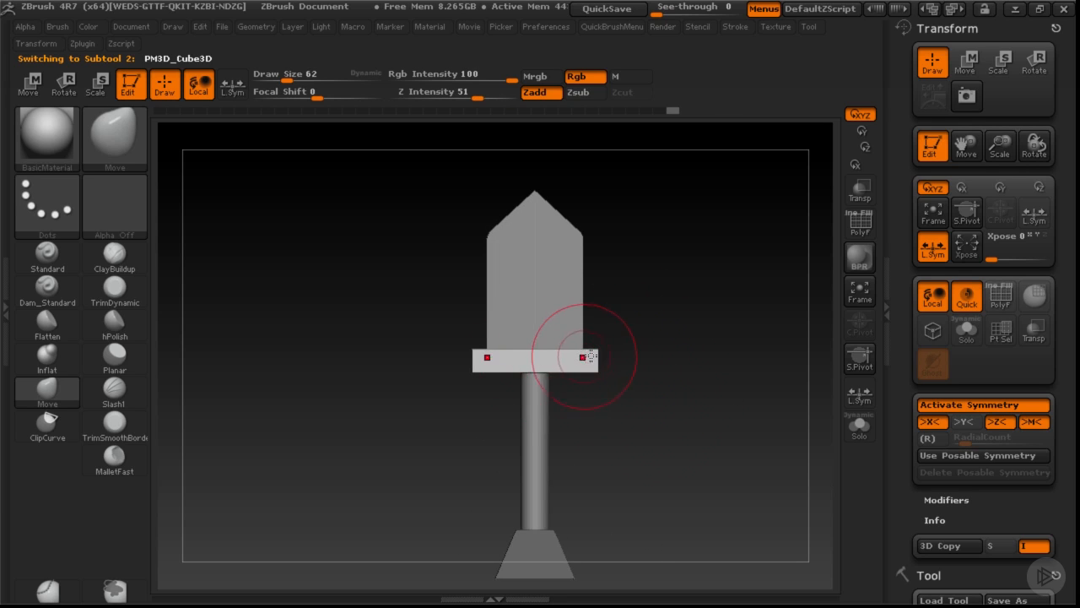
key(s)
drag(592, 358, 586, 359)
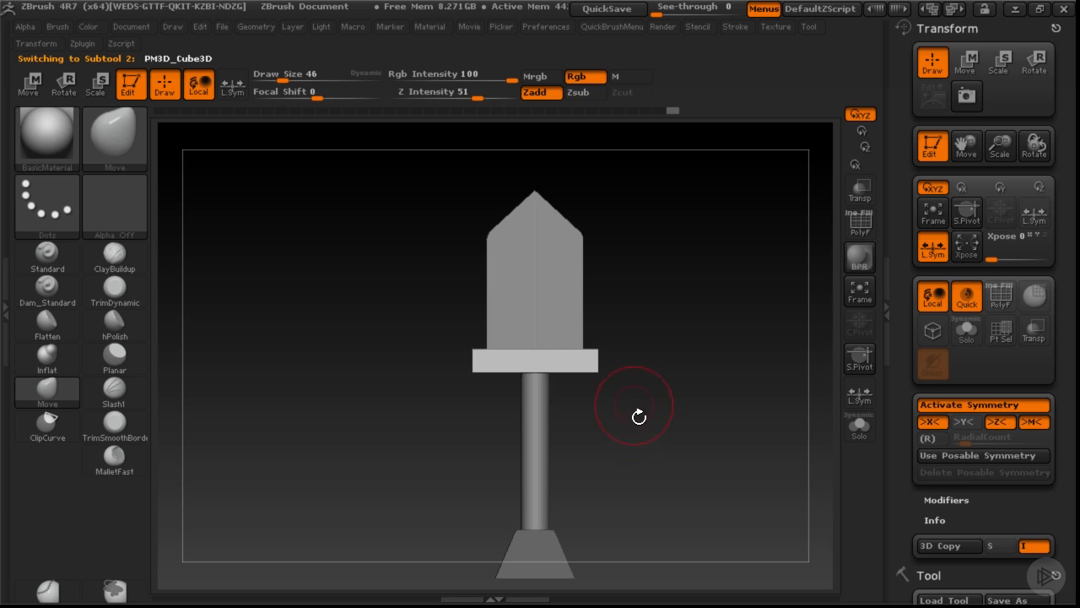
alt+drag(639, 416, 622, 381)
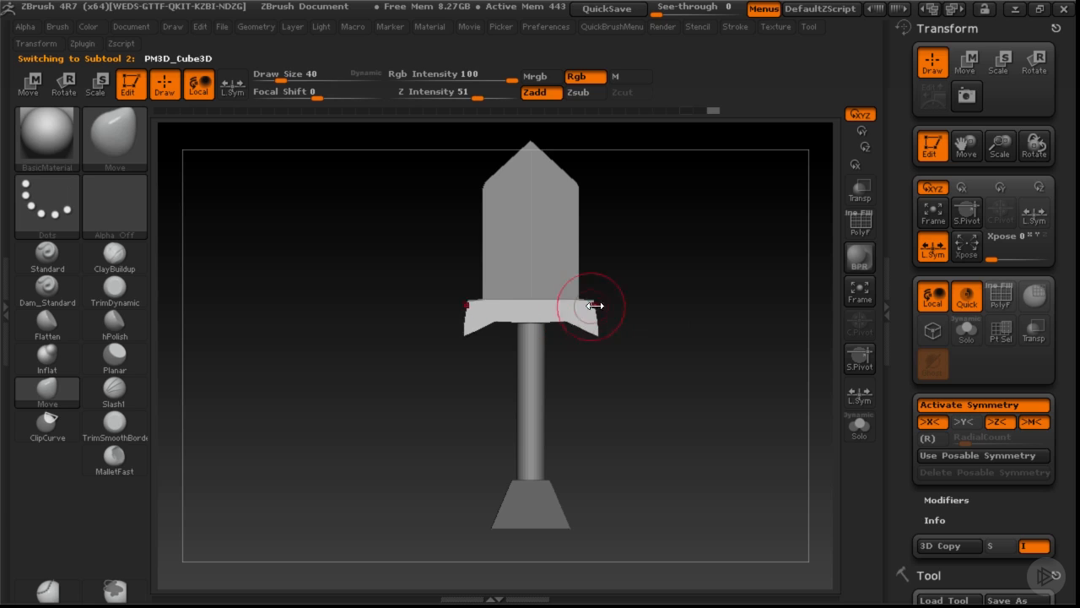
mouse_move(601, 291)
mouse_down()
mouse_move(579, 217)
mouse_move(556, 280)
mouse_move(563, 288)
mouse_move(577, 269)
mouse_up()
key([)
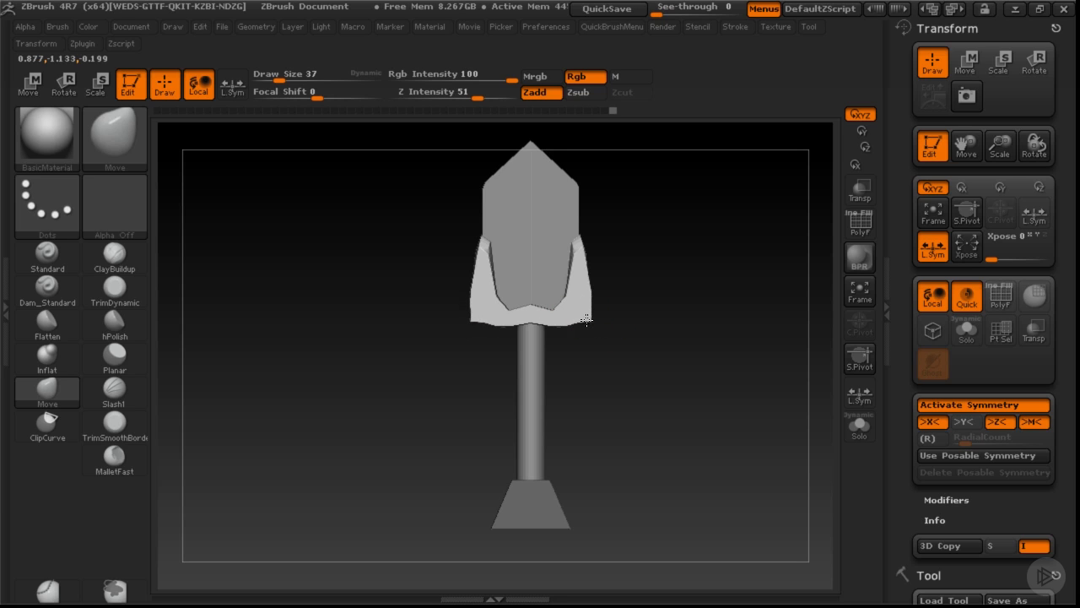
Refine the crossguard's upright arms and taper their side profile with the Move brush at draw sizes between 27 and 55.
drag(584, 295, 564, 318)
key(])
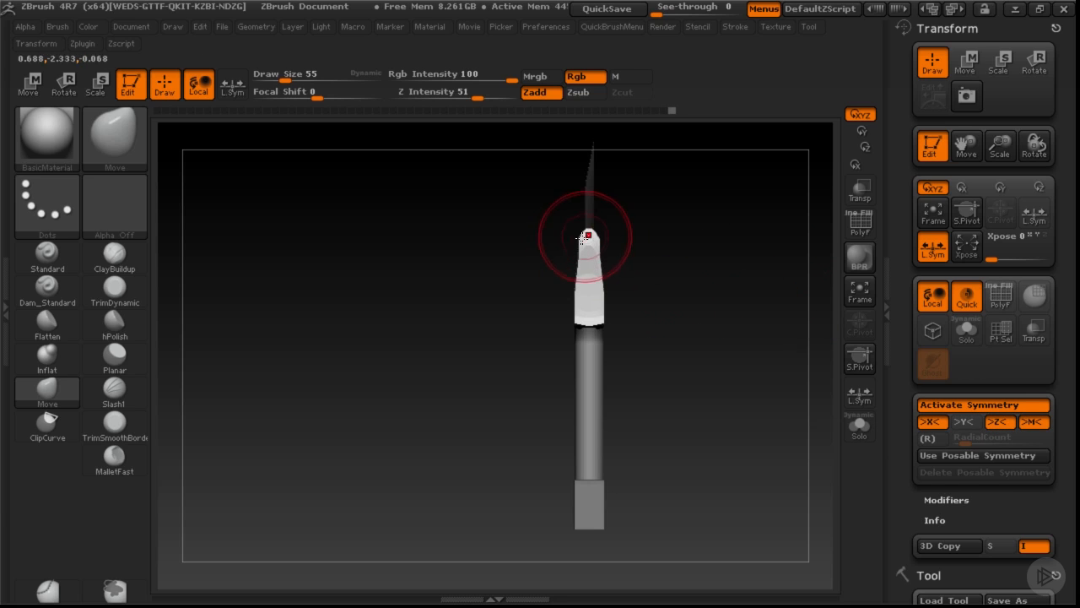
key([)
alt+drag(526, 233, 540, 309)
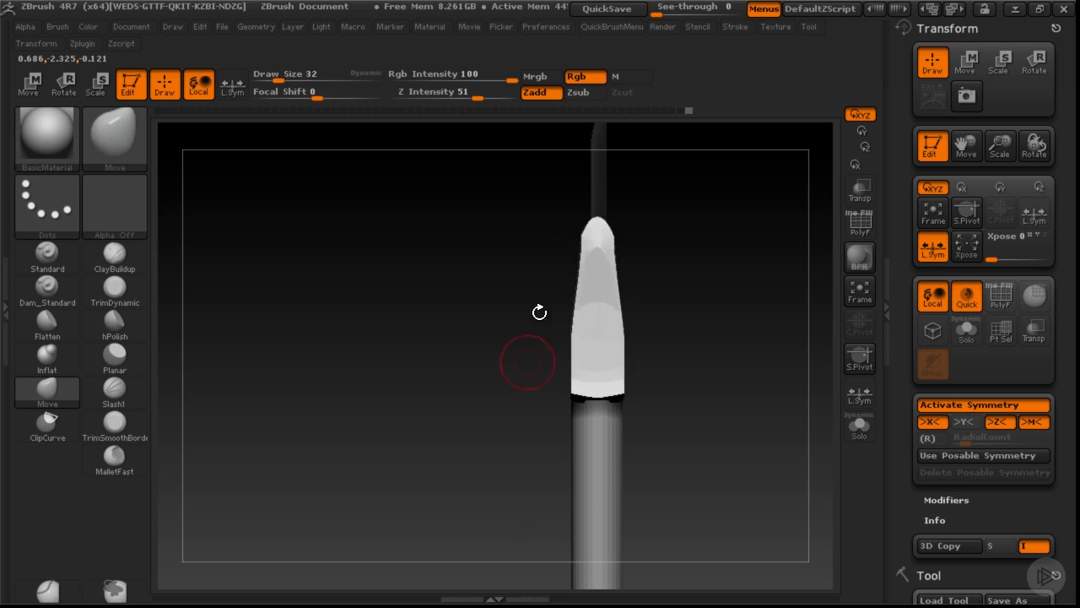
key(shift+f)
key(s)
key(s)
drag(575, 239, 582, 230)
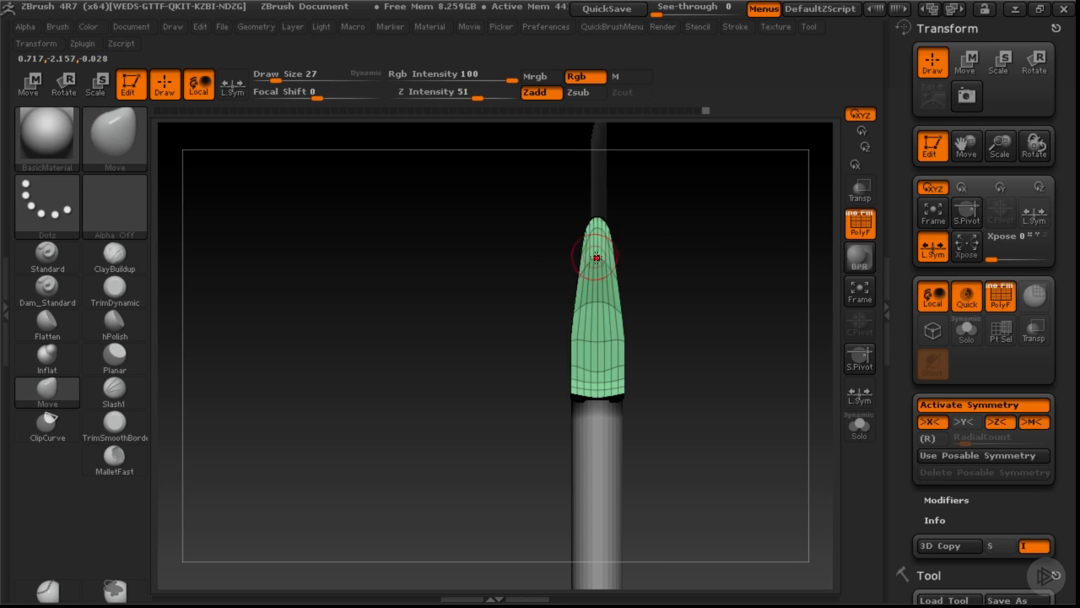
key(])
key(])
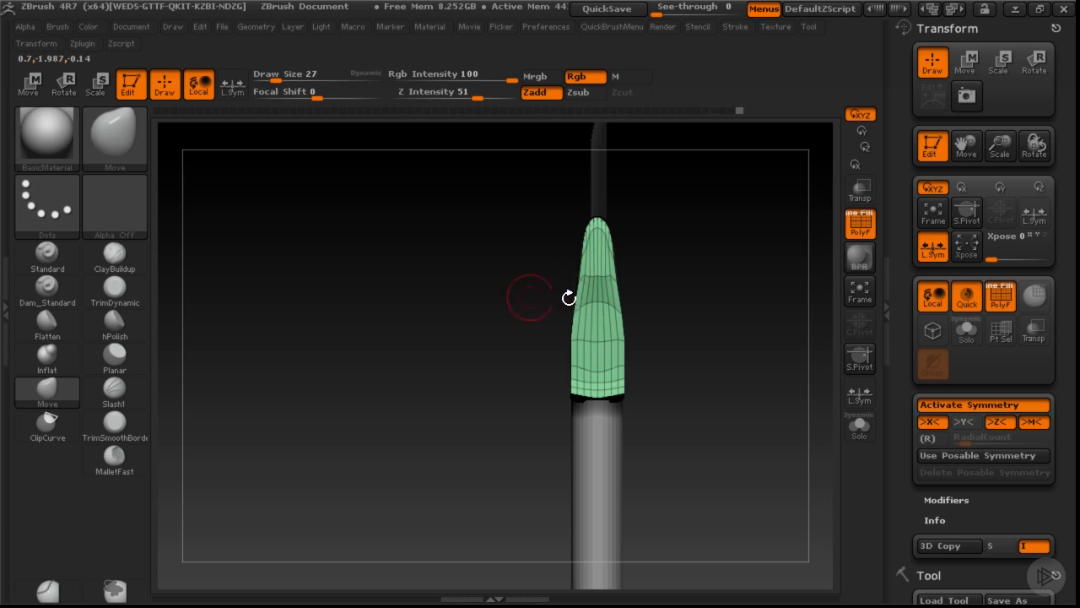
mouse_move(562, 303)
mouse_down()
mouse_move(562, 338)
mouse_move(562, 313)
mouse_up()
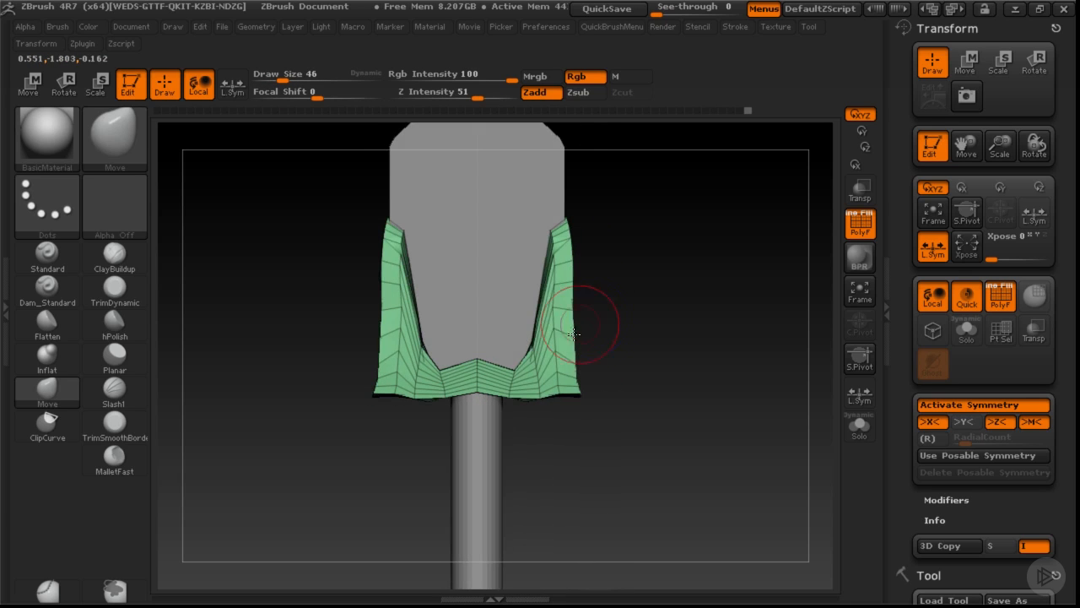
Straighten the crossguard arms' inner edges and flatten the middle of its upper edge with the Move brush at a draw size of about 43.
mouse_move(535, 309)
mouse_down()
mouse_move(542, 350)
mouse_move(526, 355)
mouse_up()
key(s)
key(s)
key(s)
drag(527, 356, 514, 363)
key(ctrl+z)
key(s)
drag(474, 362, 478, 374)
mouse_move(630, 329)
mouse_down()
mouse_move(649, 326)
mouse_move(615, 335)
mouse_up()
key(shift+f)
alt+drag(592, 265, 613, 336)
drag(631, 330, 632, 388)
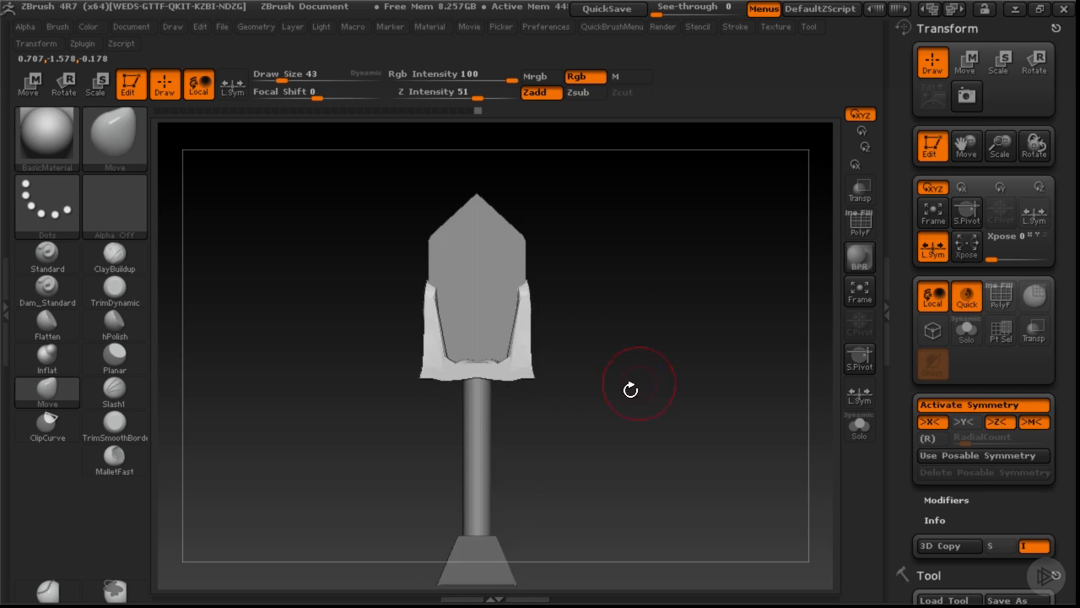
Select the handle cylinder and lengthen it downward past the pommel.
mouse_move(583, 361)
alt+mouse_down()
mouse_move(549, 329)
mouse_move(498, 410)
mouse_move(496, 457)
alt+mouse_up()
alt+click(498, 346)
key(w)
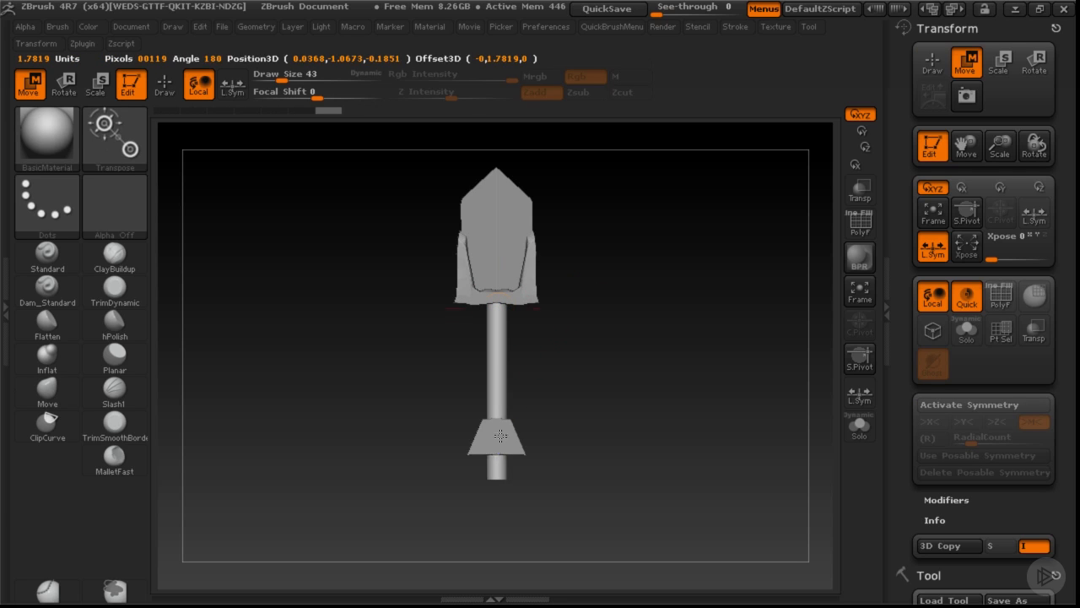
Select the blade and extend it upward out of the crossguard with the transpose line.
alt+drag(568, 362, 574, 439)
alt+click(517, 309)
shift+drag(520, 362, 516, 281)
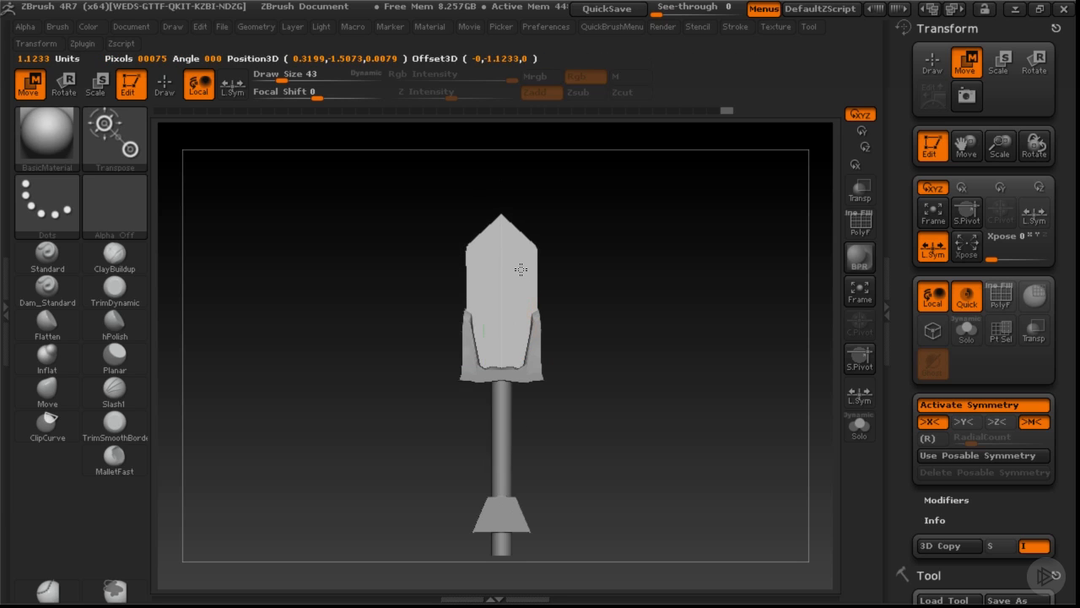
Try to stretch the blade further upward with its wireframe displayed.
key(shift+f)
drag(521, 297, 521, 203)
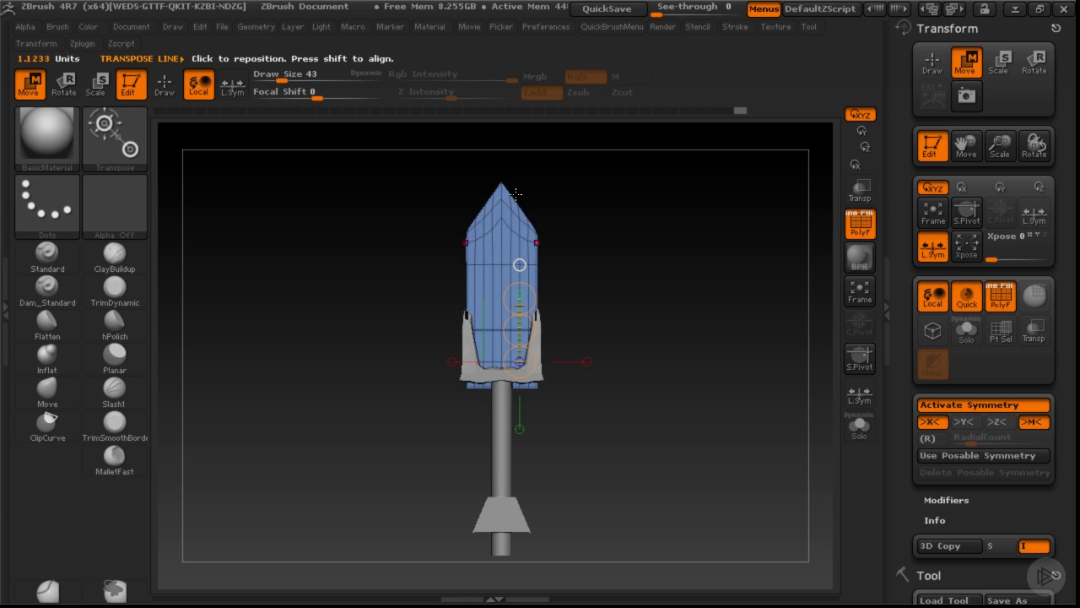
key(ctrl+z)
drag(520, 298, 521, 263)
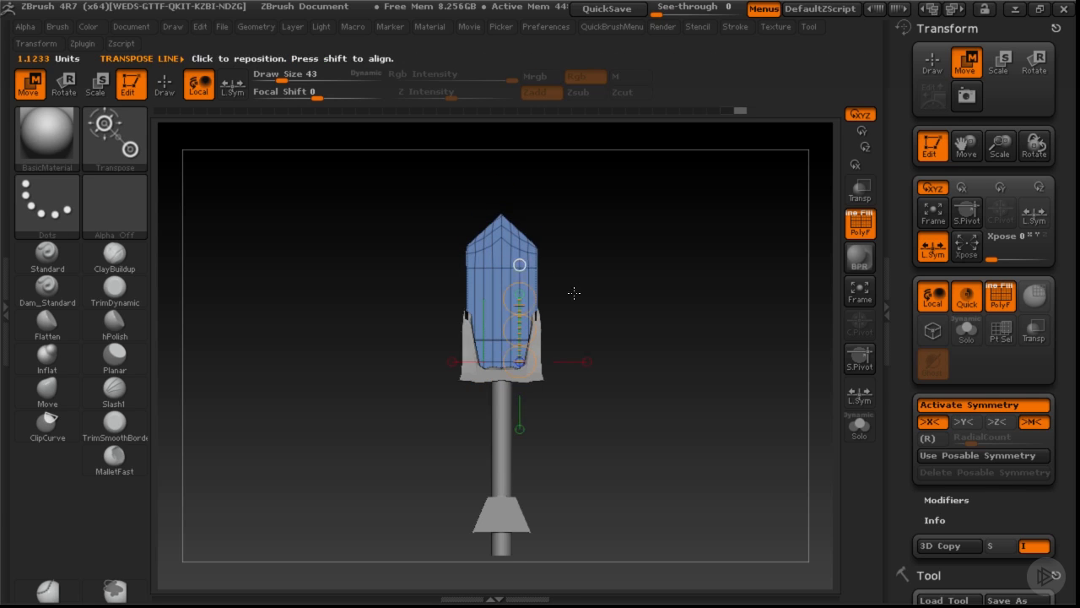
key(shift+f)
Select the crossguard and pommel mesh and mask all of it except the pommel.
mouse_move(581, 304)
mouse_down()
mouse_move(540, 309)
mouse_move(605, 318)
mouse_move(585, 297)
mouse_move(583, 405)
mouse_move(594, 360)
mouse_move(563, 374)
mouse_move(612, 378)
mouse_up()
key(t)
key(t)
alt+click(510, 381)
alt+drag(588, 457, 588, 411)
alt+click(523, 435)
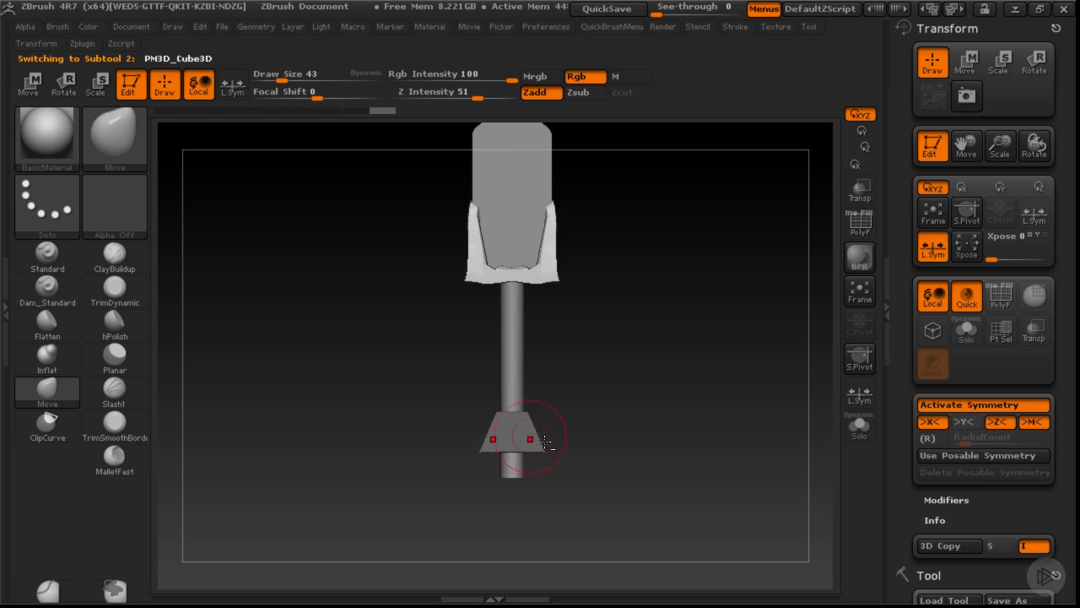
mouse_move(459, 386)
ctrl+mouse_down()
mouse_move(582, 495)
mouse_move(581, 481)
ctrl+mouse_up()
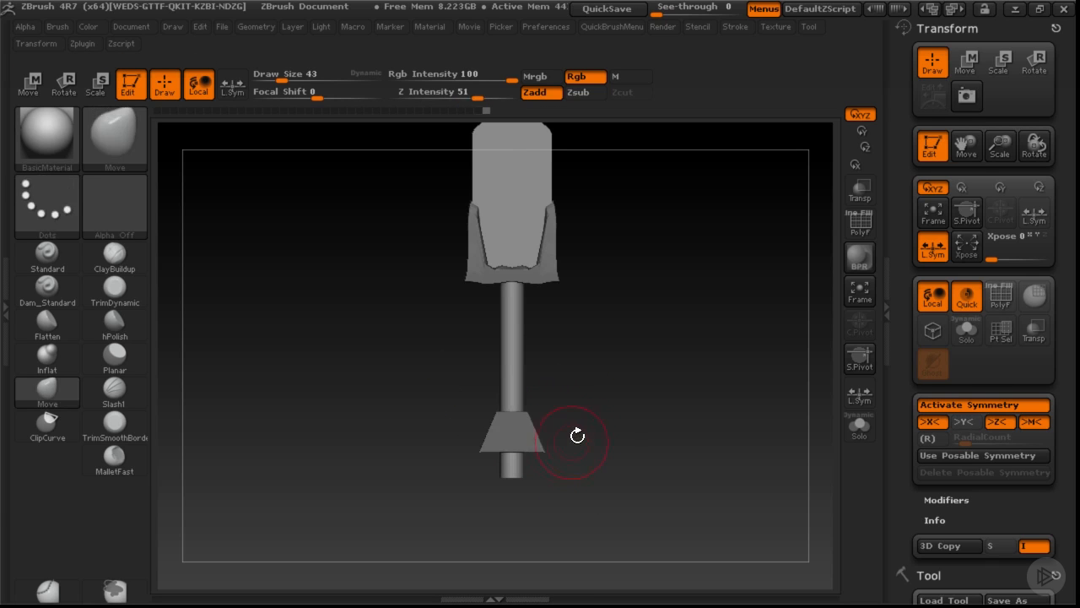
ctrl+drag(461, 379, 593, 496)
ctrl+click(622, 460)
Move the unmasked pommel straight down to the lower end of the lengthened handle.
key(w)
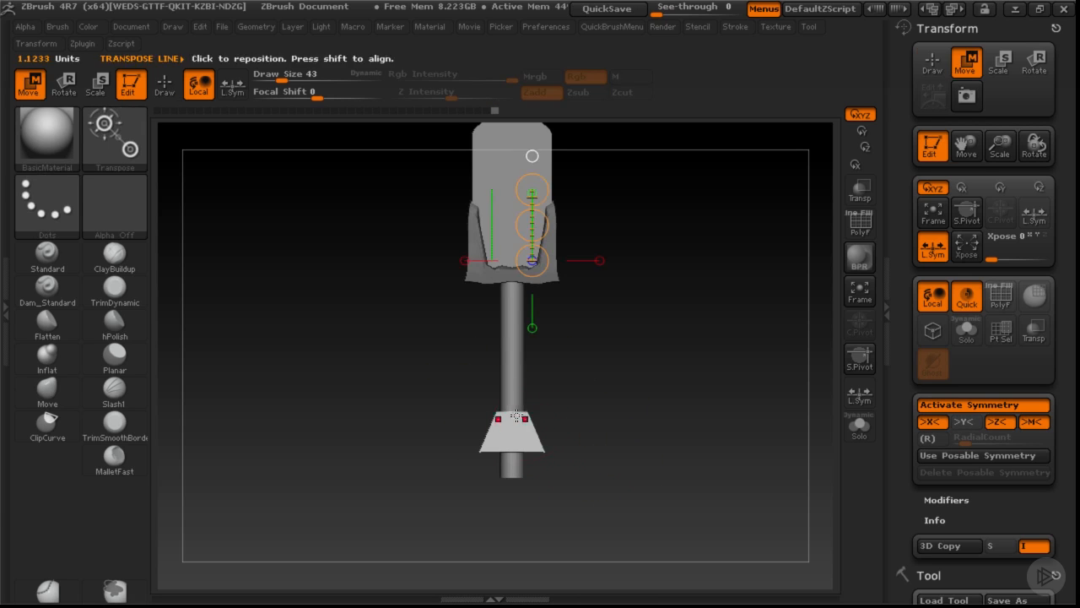
shift+drag(516, 411, 514, 444)
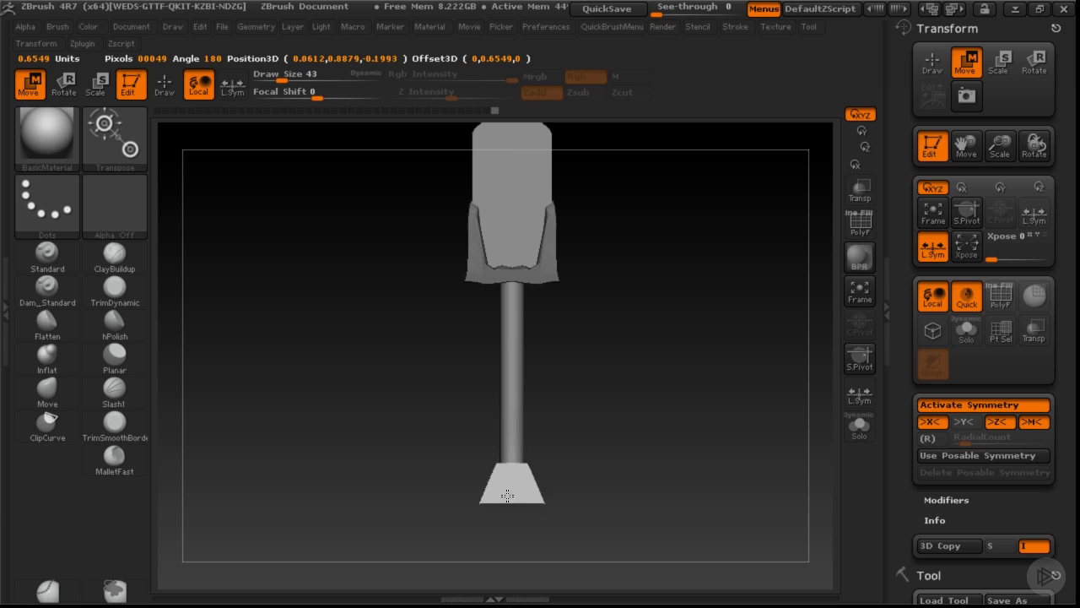
drag(506, 497, 507, 488)
mouse_move(600, 414)
alt+mouse_down()
mouse_move(608, 347)
mouse_move(565, 422)
mouse_move(502, 422)
mouse_move(624, 394)
mouse_move(583, 367)
mouse_move(602, 352)
mouse_move(575, 406)
mouse_move(641, 412)
mouse_move(616, 394)
mouse_move(566, 408)
alt+mouse_up()
key(q)
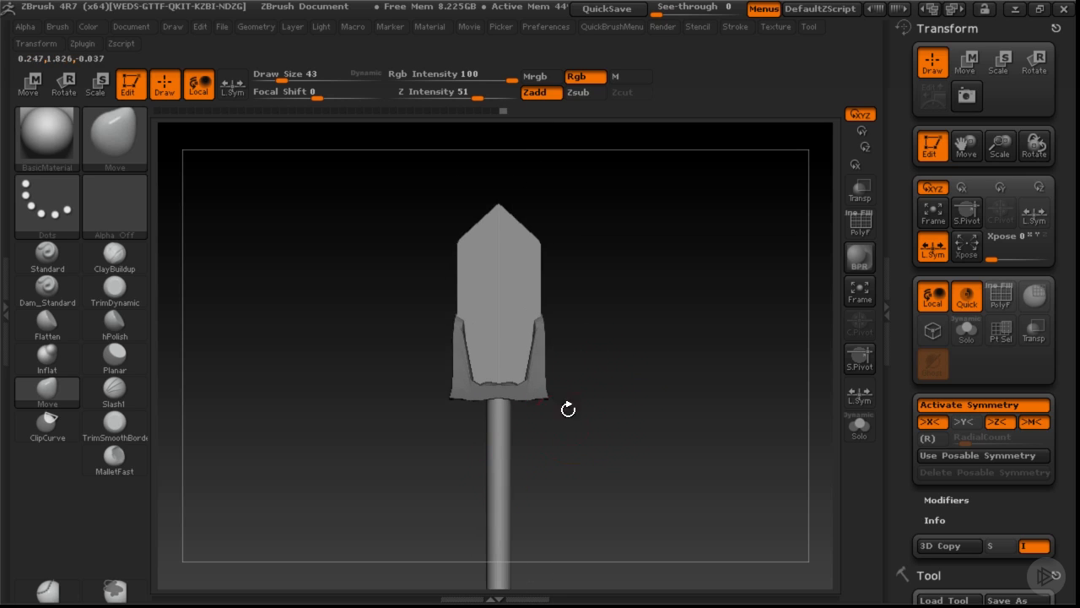
Select the blade and open its Geometry settings.
drag(556, 368, 597, 339)
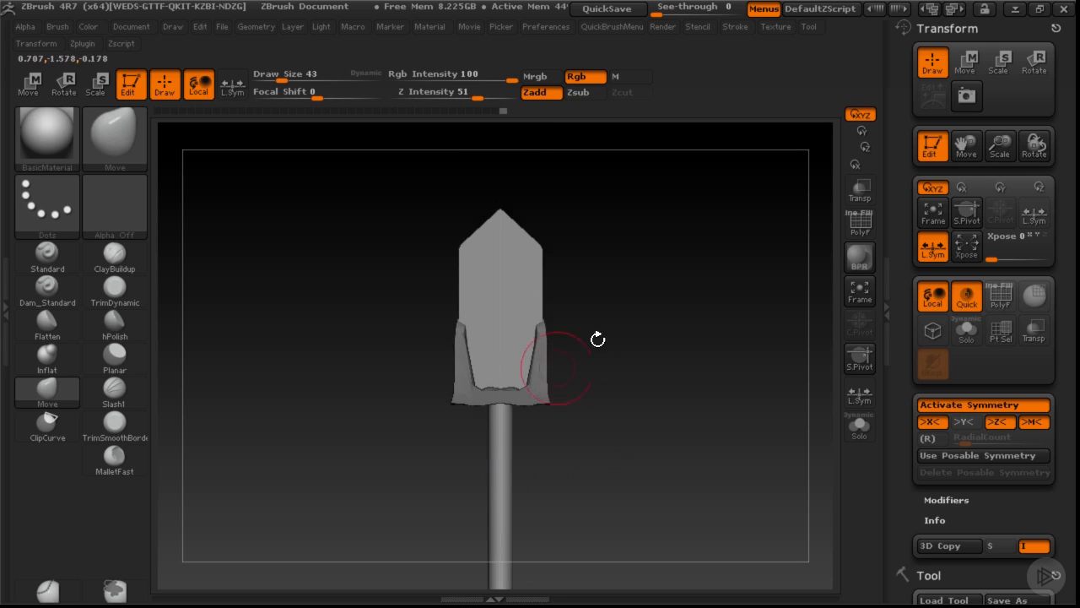
alt+click(503, 302)
drag(627, 302, 613, 298)
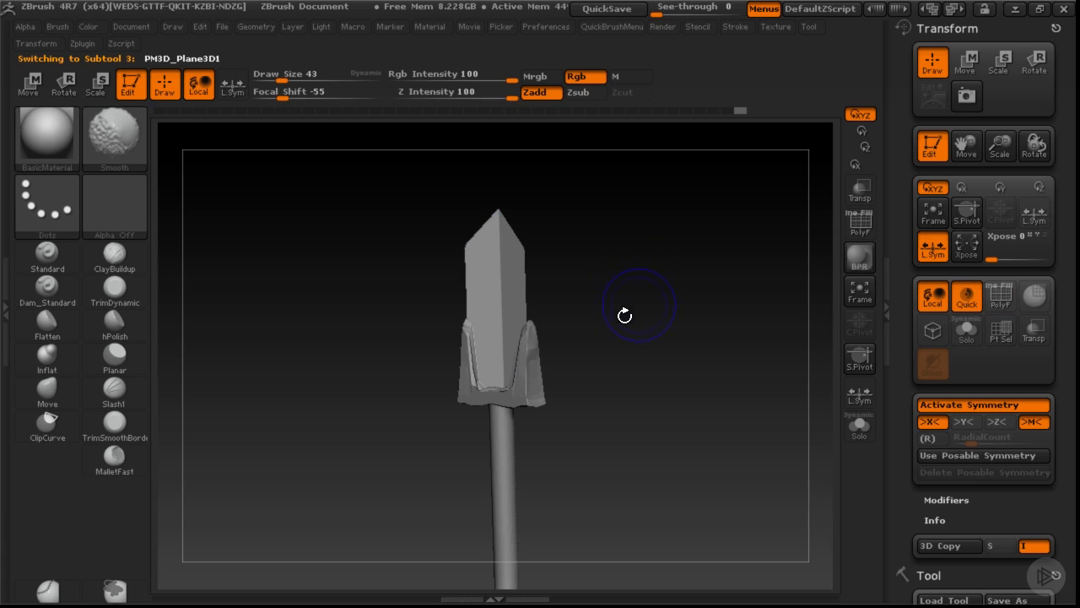
mouse_move(615, 341)
mouse_down()
mouse_move(599, 356)
mouse_move(627, 352)
mouse_move(614, 356)
mouse_up()
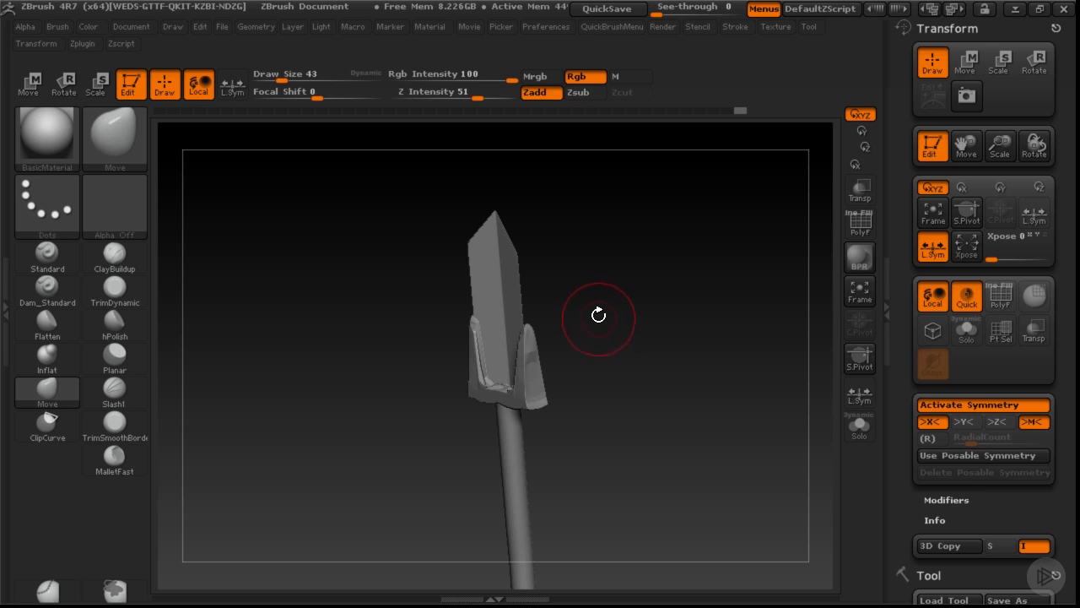
key(e)
click(1015, 28)
scroll(952, 309, down, 10)
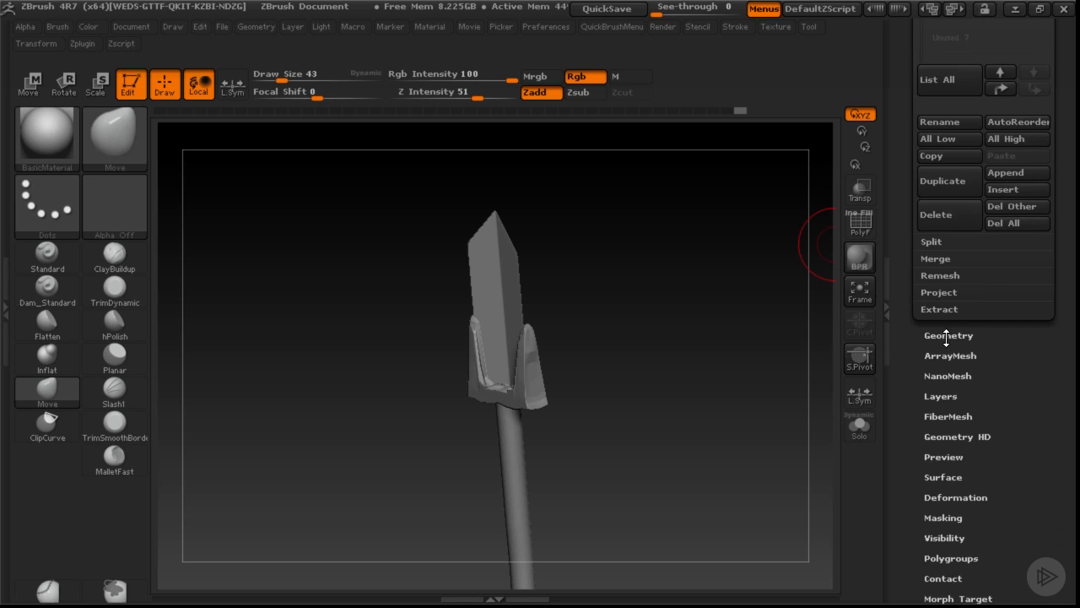
click(947, 335)
drag(1005, 393, 1003, 410)
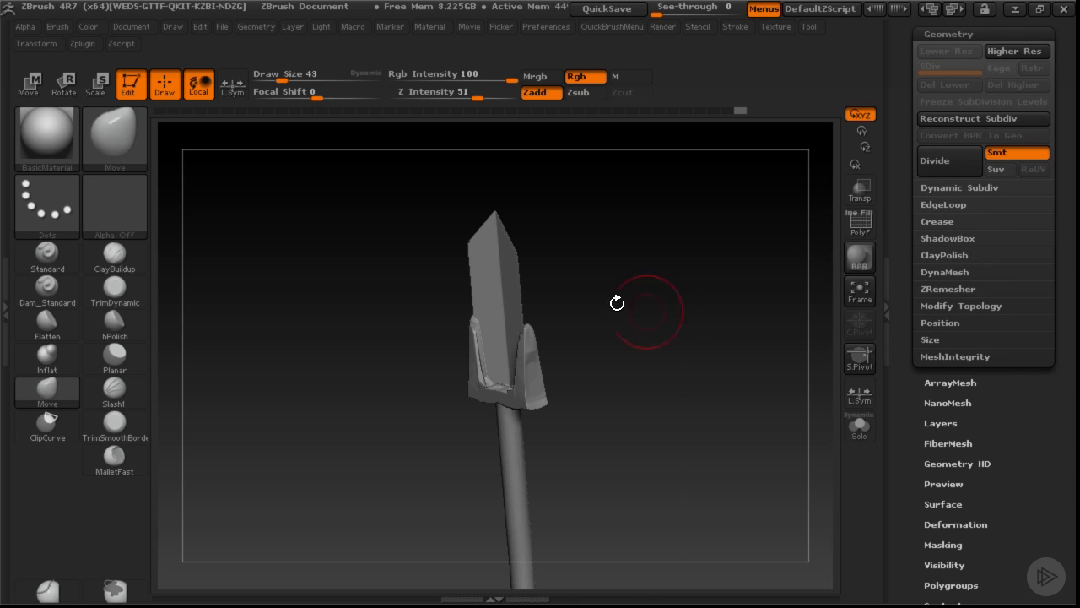
Check the blade's topology with its wireframe displayed and open its EdgeLoop settings.
key(shift+f)
alt+drag(624, 309, 616, 412)
shift+drag(616, 384, 617, 344)
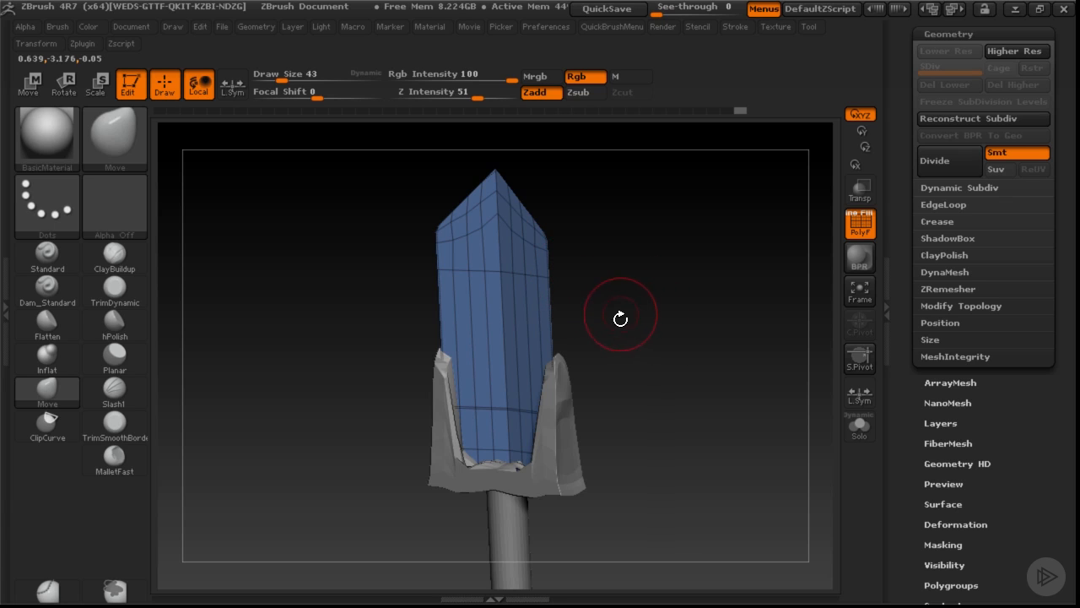
drag(621, 319, 619, 341)
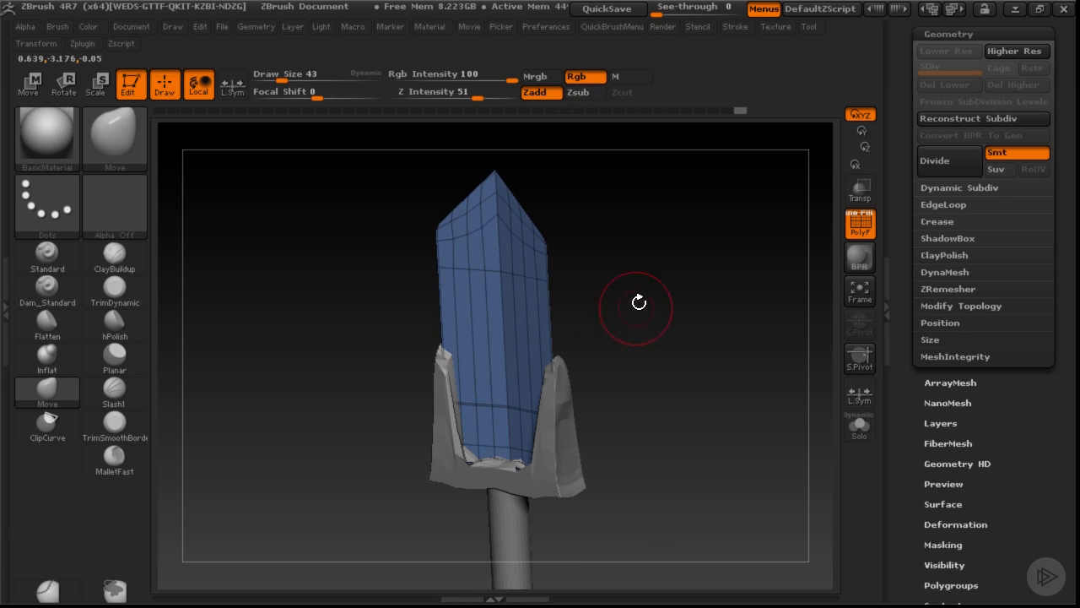
key(shift+f)
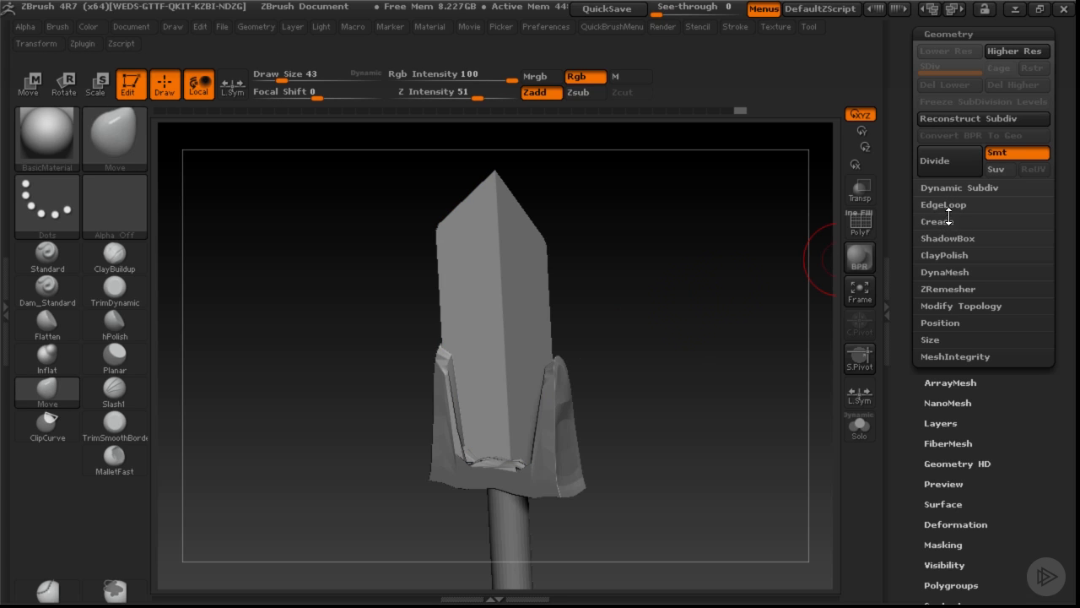
click(944, 205)
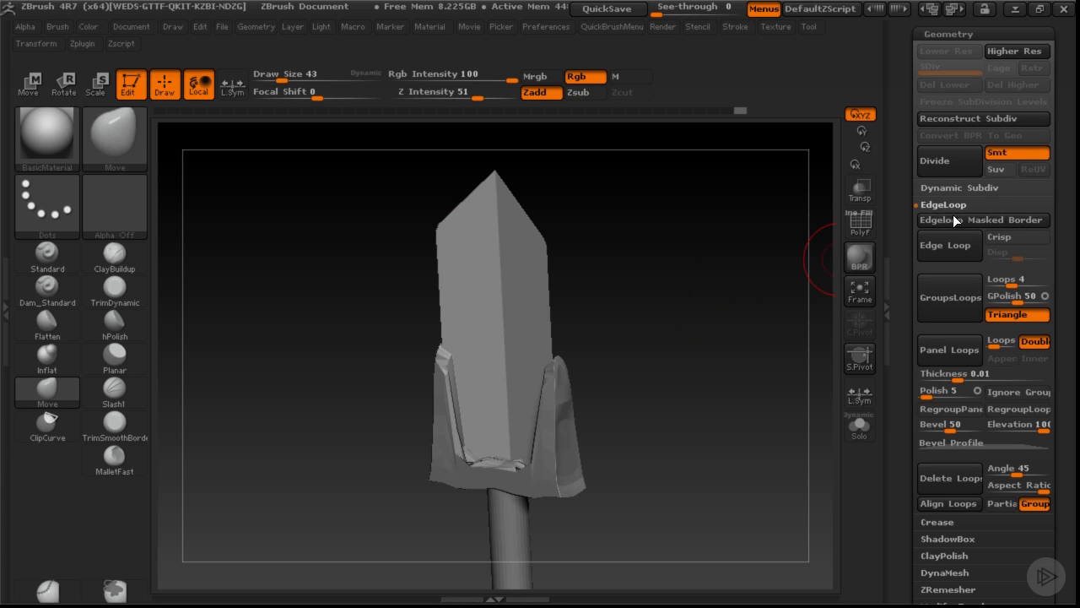
drag(1059, 238, 1043, 194)
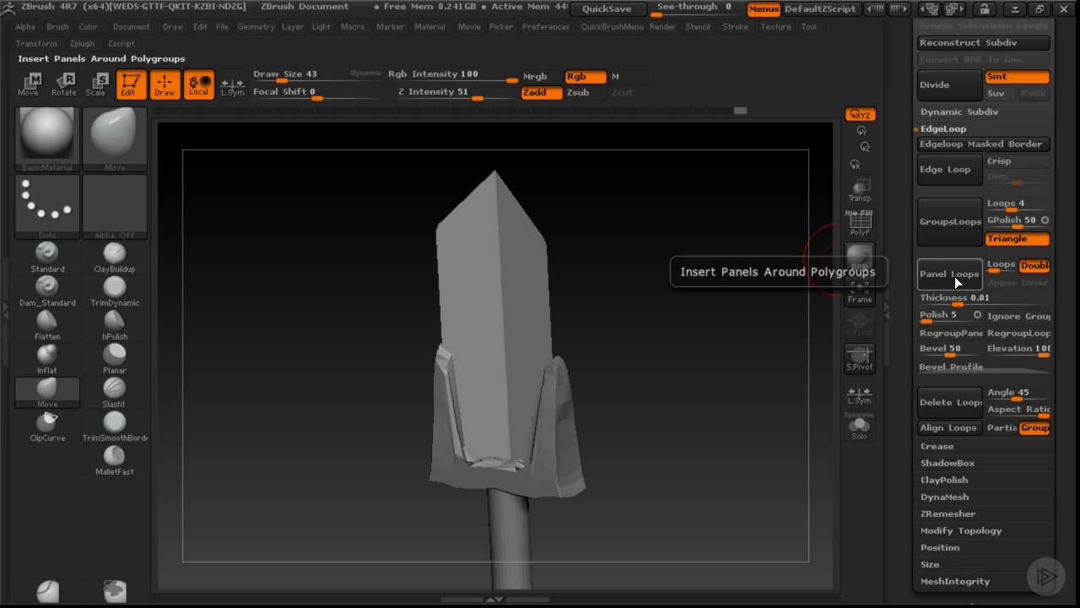
Try Panel Loops on the blade at thickness 0.01 and inspect the resulting edge strip up close.
drag(658, 314, 687, 306)
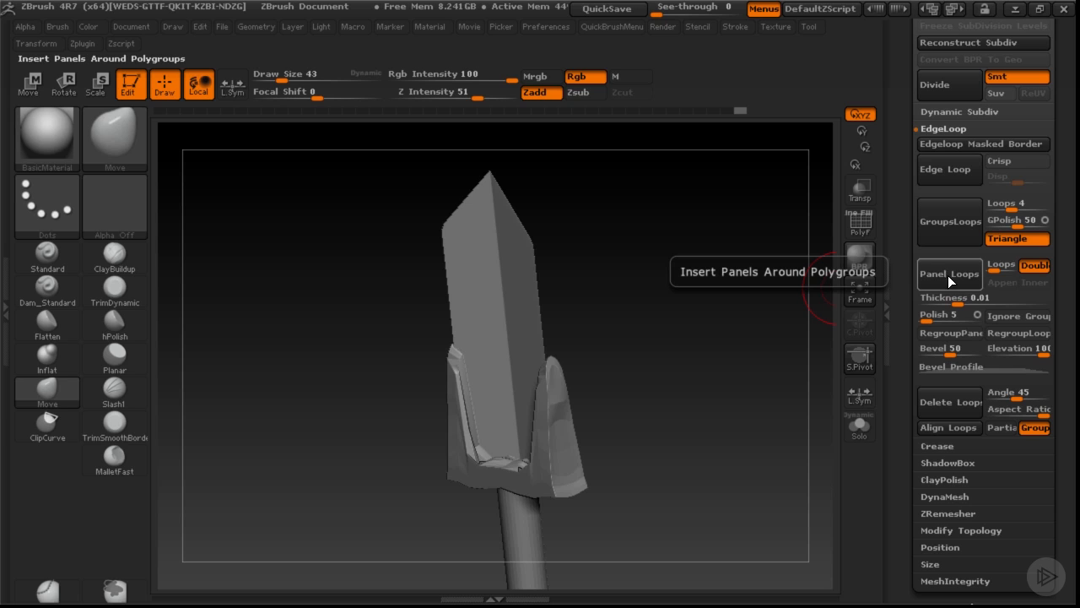
drag(801, 287, 691, 328)
key(shift+f)
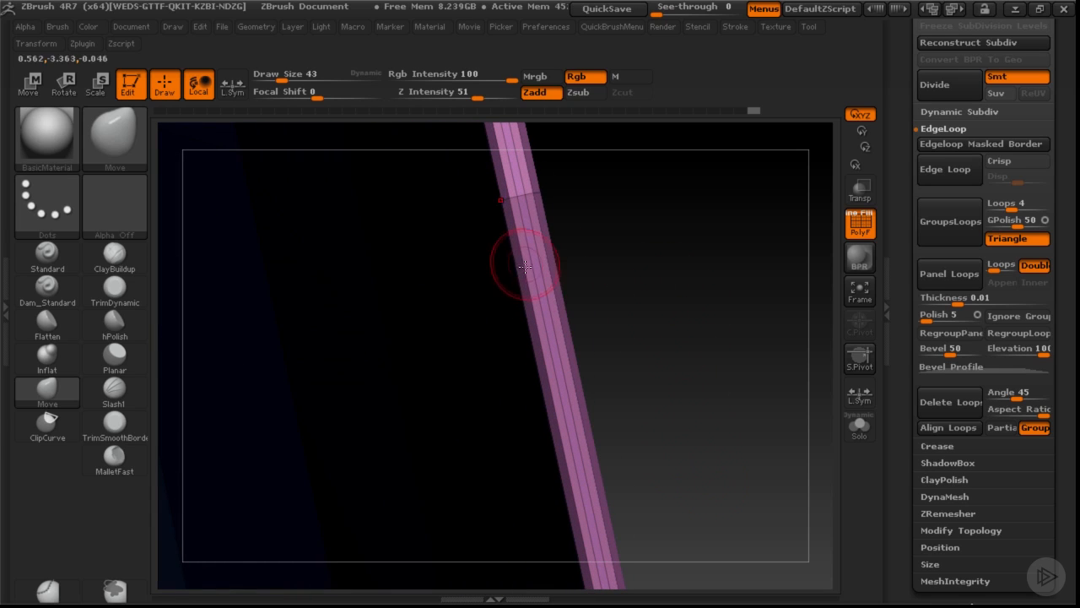
drag(576, 268, 620, 256)
key(shift+f)
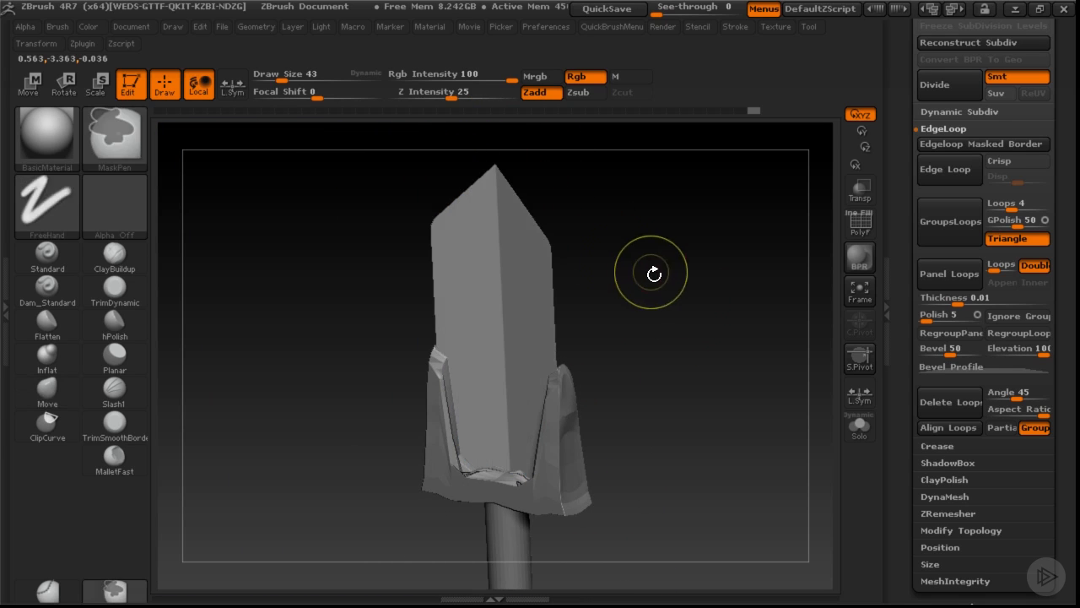
key(shift+f)
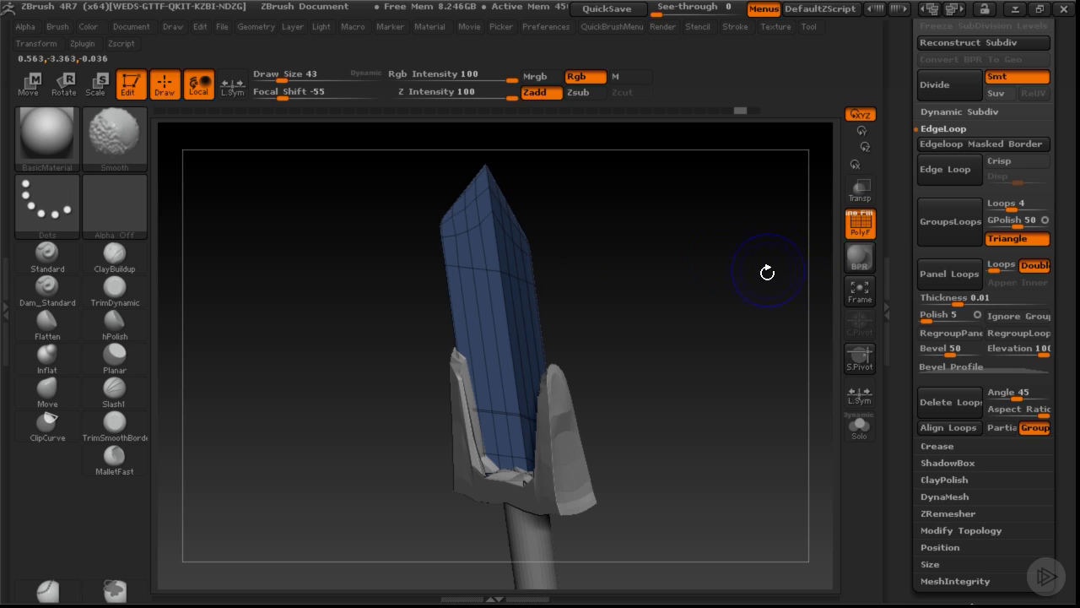
key(shift+f)
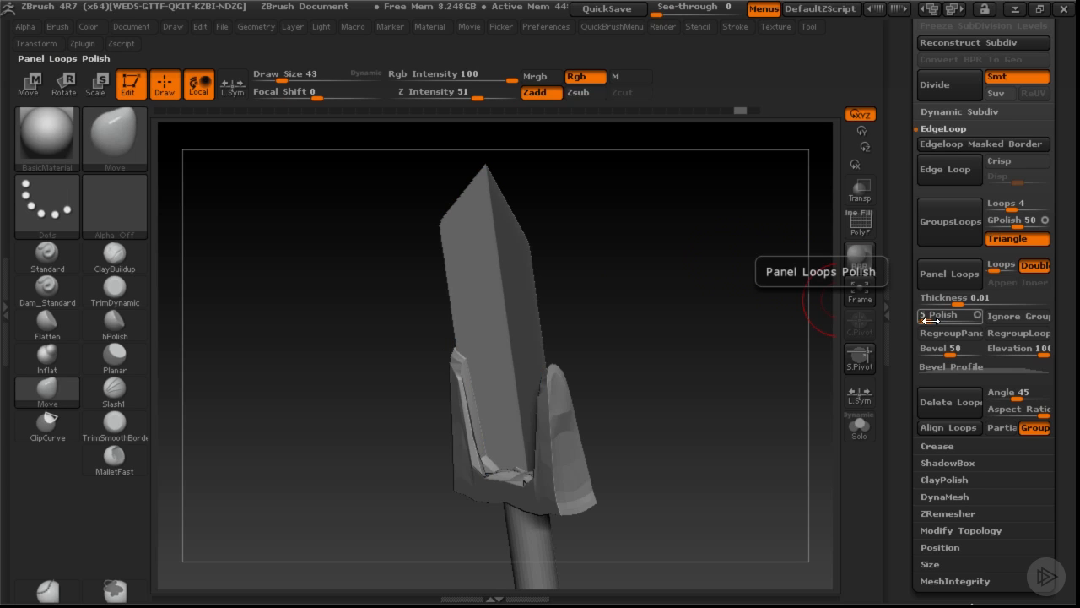
Try Panel Loops on the blade at thickness 0.06734 and at a clearly larger thickness, undoing each attempt.
drag(962, 302, 981, 302)
click(949, 274)
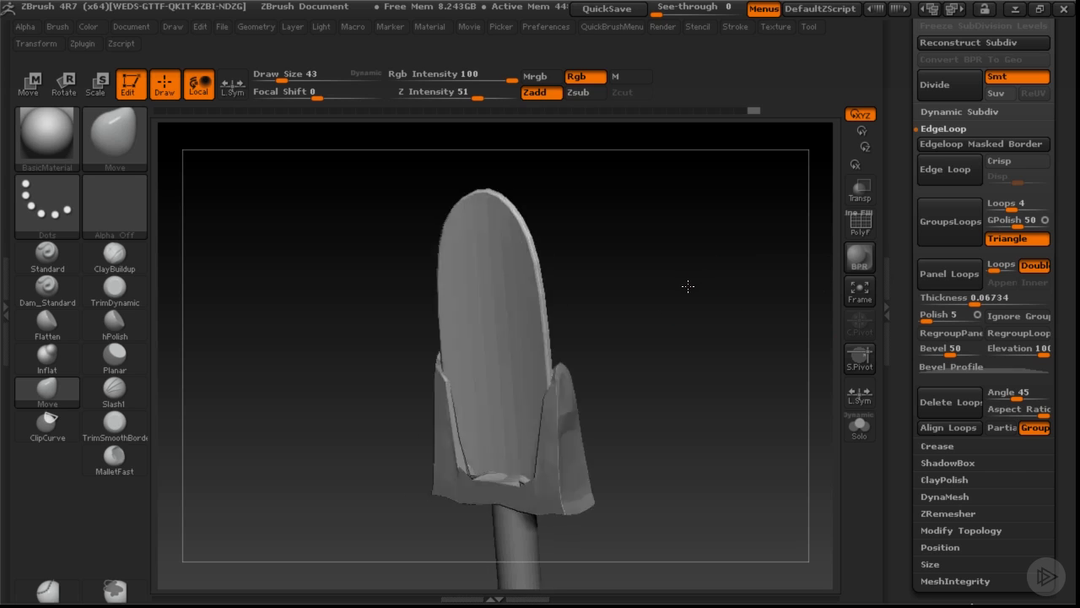
key(ctrl+z)
drag(975, 302, 987, 301)
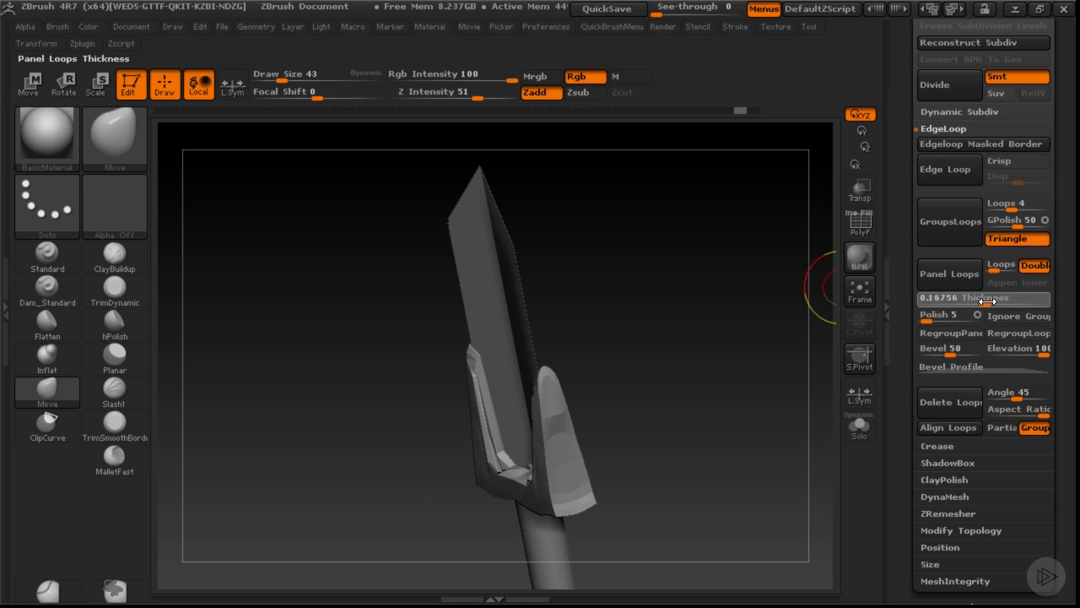
click(949, 275)
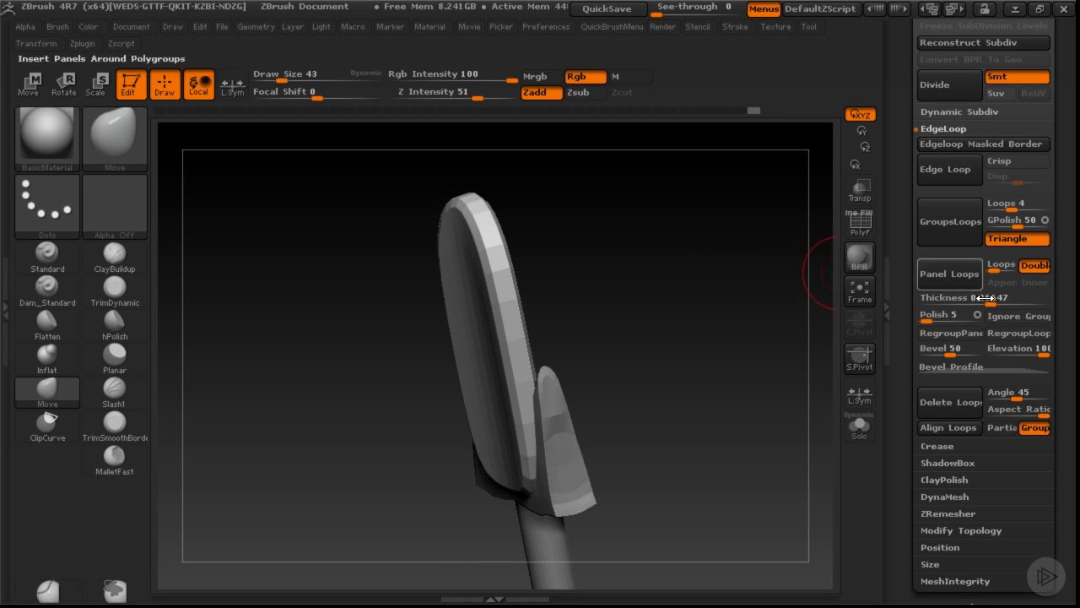
key(ctrl+z)
Set the panel loop thickness to 0.11692, try Panel Loops on the blade, and inspect the edge with its wireframe.
drag(989, 300, 925, 299)
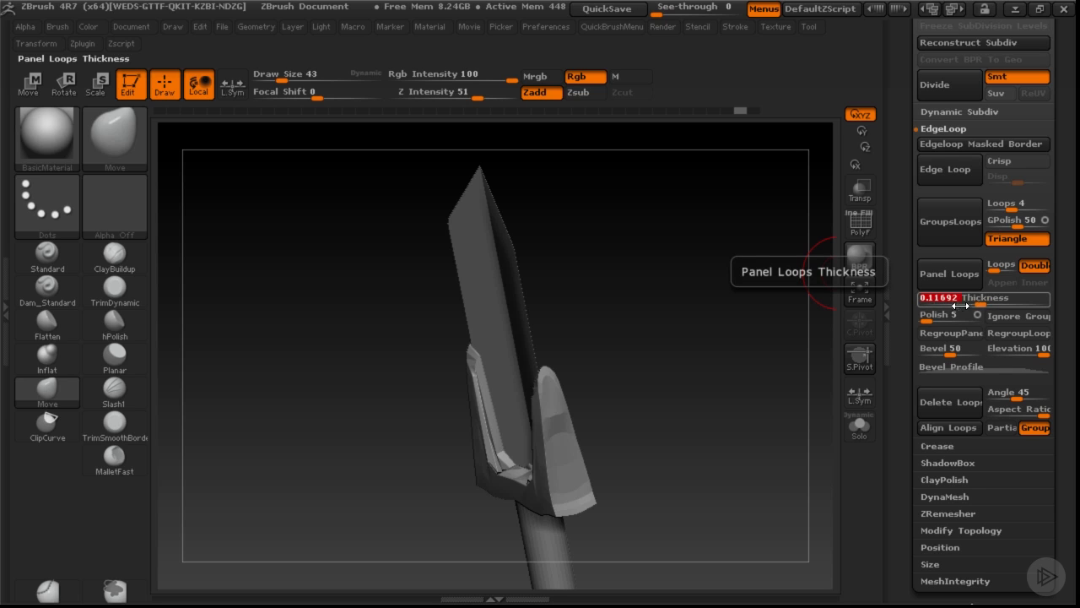
click(952, 279)
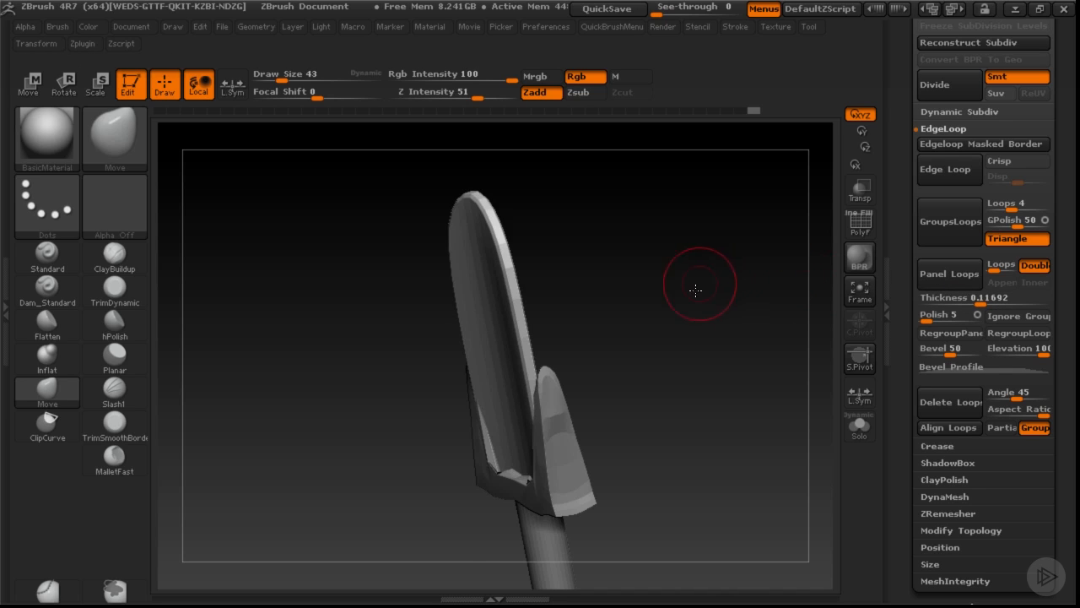
drag(694, 289, 717, 282)
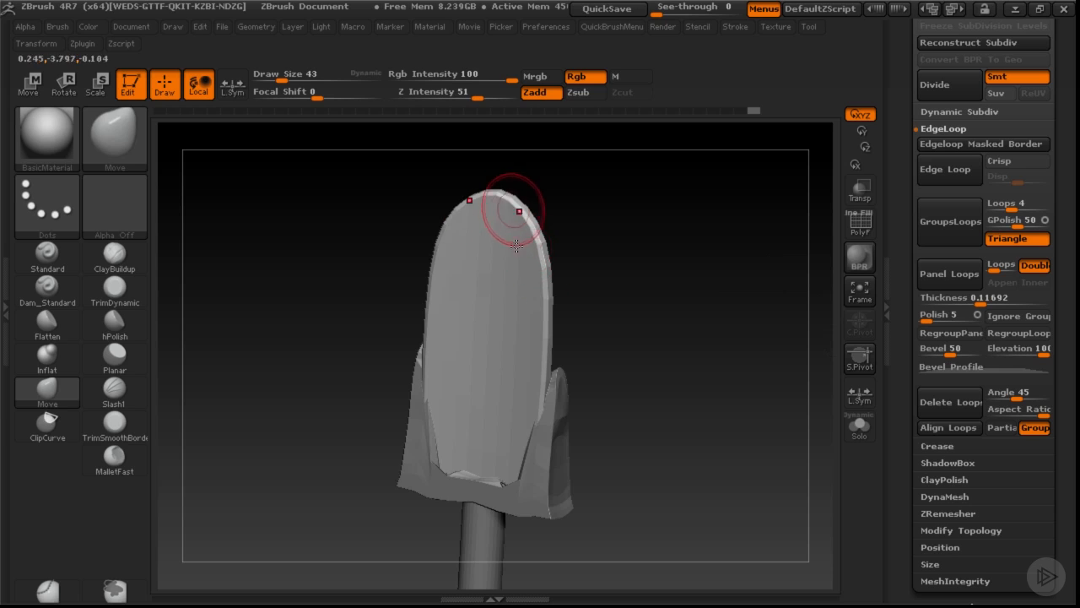
key(shift+f)
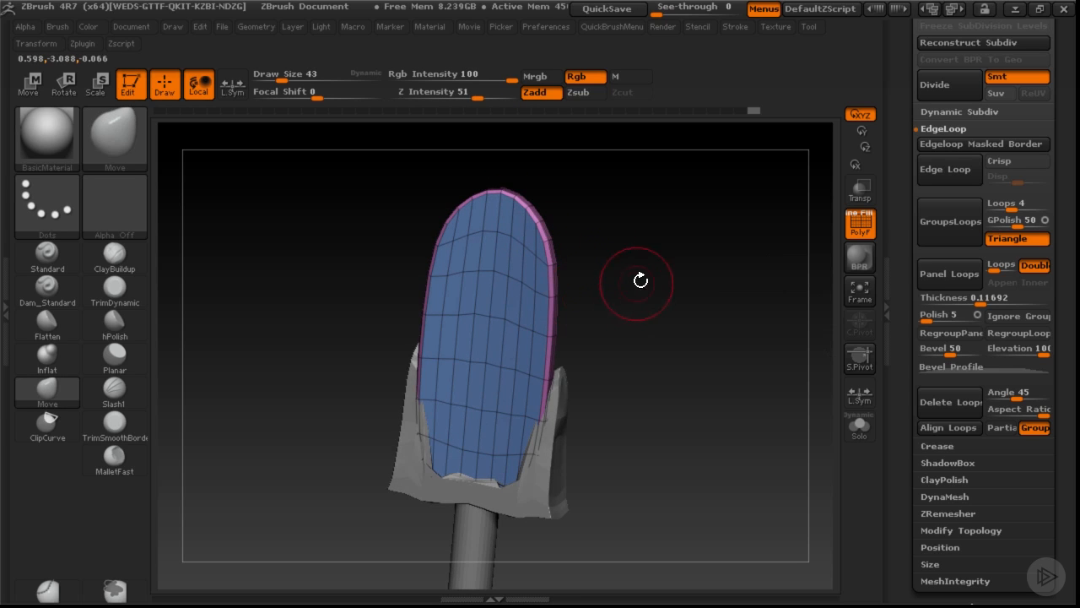
drag(640, 280, 647, 251)
key(shift+f)
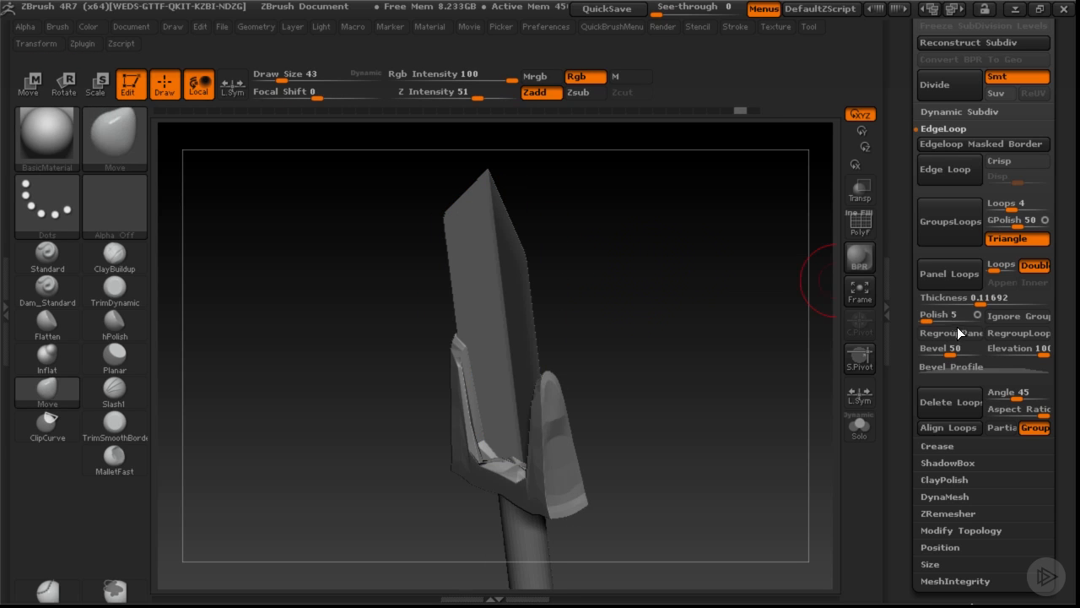
Set the panel loop Polish to 0 and apply Panel Loops to the blade for a crisp edge strip.
drag(929, 321, 922, 321)
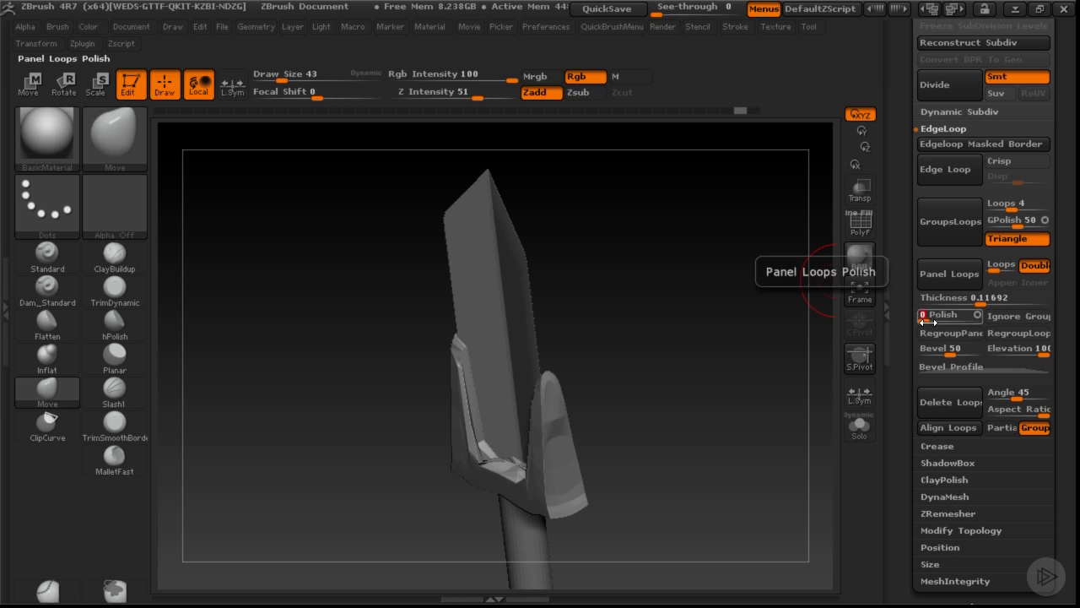
click(940, 276)
key(shift+f)
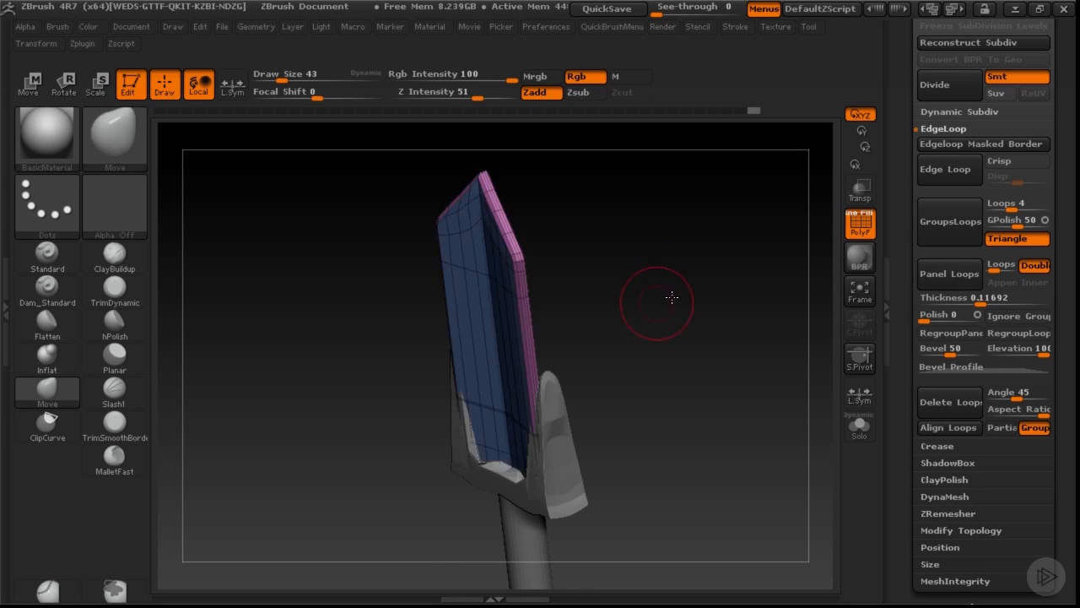
mouse_move(657, 302)
mouse_down()
mouse_move(633, 244)
mouse_move(690, 268)
mouse_move(653, 292)
mouse_move(672, 288)
mouse_move(511, 277)
mouse_move(553, 271)
mouse_move(534, 270)
mouse_up()
key(w)
mouse_move(601, 234)
mouse_down()
mouse_move(536, 268)
mouse_move(598, 304)
mouse_move(616, 296)
mouse_move(572, 273)
mouse_move(552, 350)
mouse_move(568, 393)
mouse_move(617, 367)
mouse_move(576, 353)
mouse_up()
key(q)
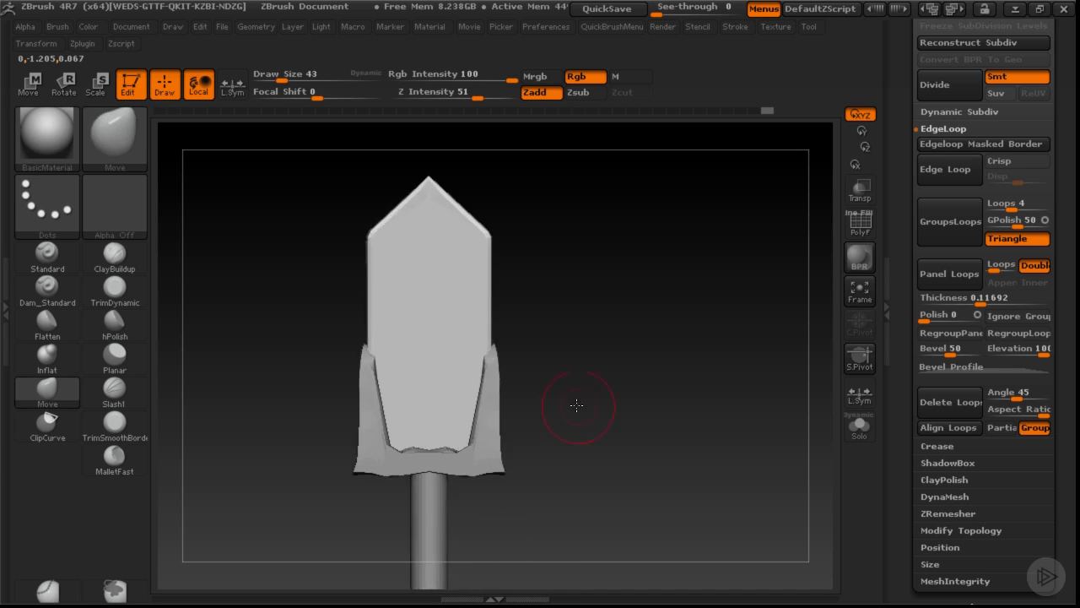
Adjust the lower blade surface just above the crossguard with the Move brush, reducing the draw size to 34.
mouse_move(562, 402)
mouse_down()
mouse_move(451, 397)
mouse_move(469, 427)
mouse_up()
key(s)
key(ctrl+z)
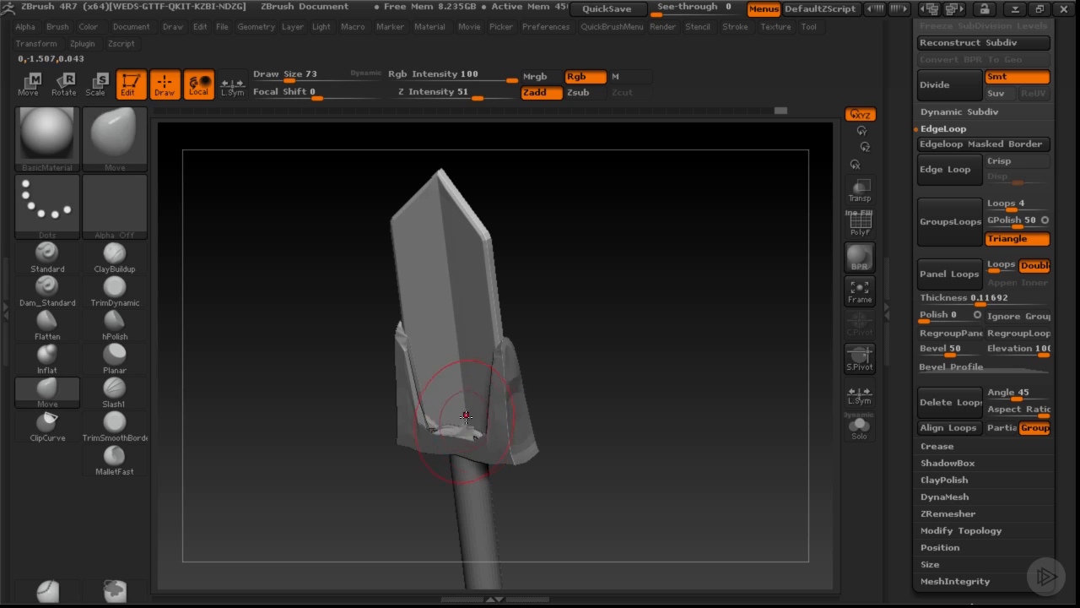
drag(541, 389, 498, 391)
key(s)
drag(454, 419, 454, 410)
key(s)
key(s)
drag(455, 407, 453, 395)
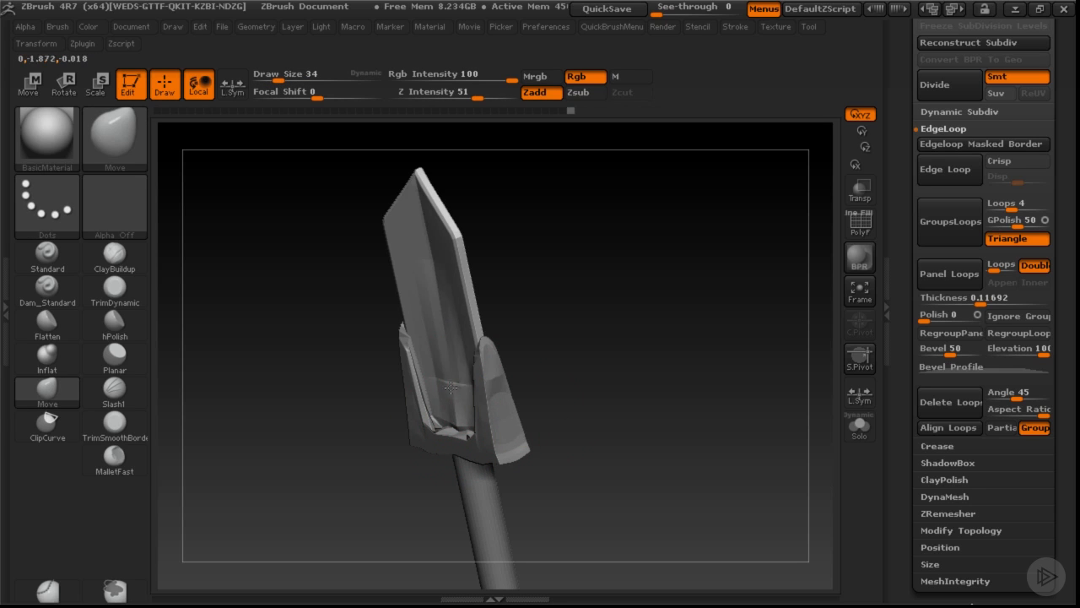
Check the blade with and without its wireframe and open its DynaMesh settings.
mouse_move(574, 355)
mouse_down()
mouse_move(617, 340)
mouse_move(579, 286)
mouse_move(547, 408)
mouse_up()
key(shift+f)
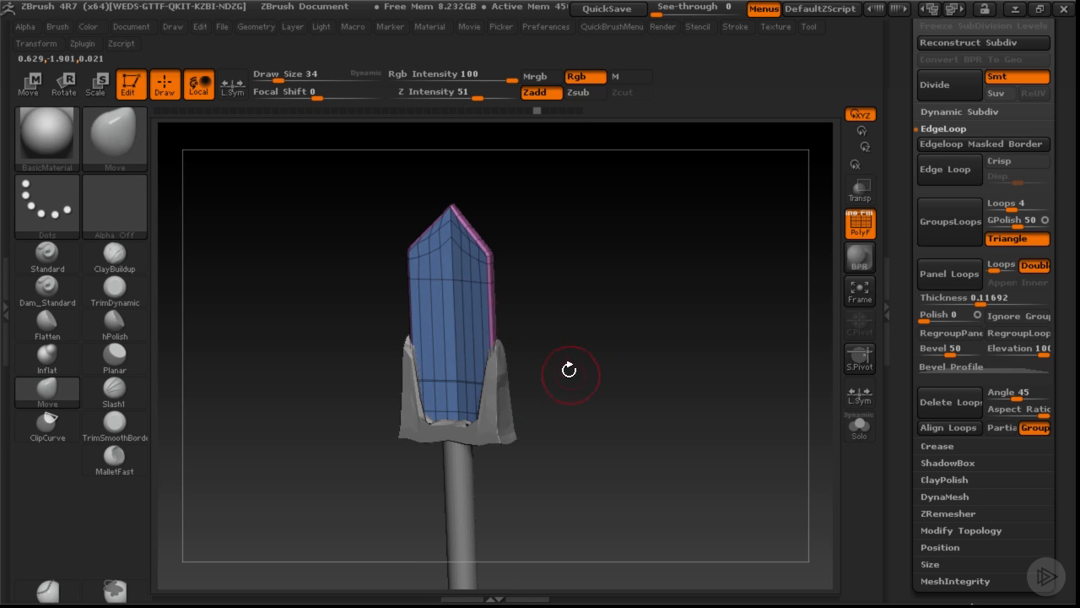
key(shift+f)
mouse_move(569, 370)
mouse_down()
mouse_move(572, 386)
mouse_move(573, 352)
mouse_up()
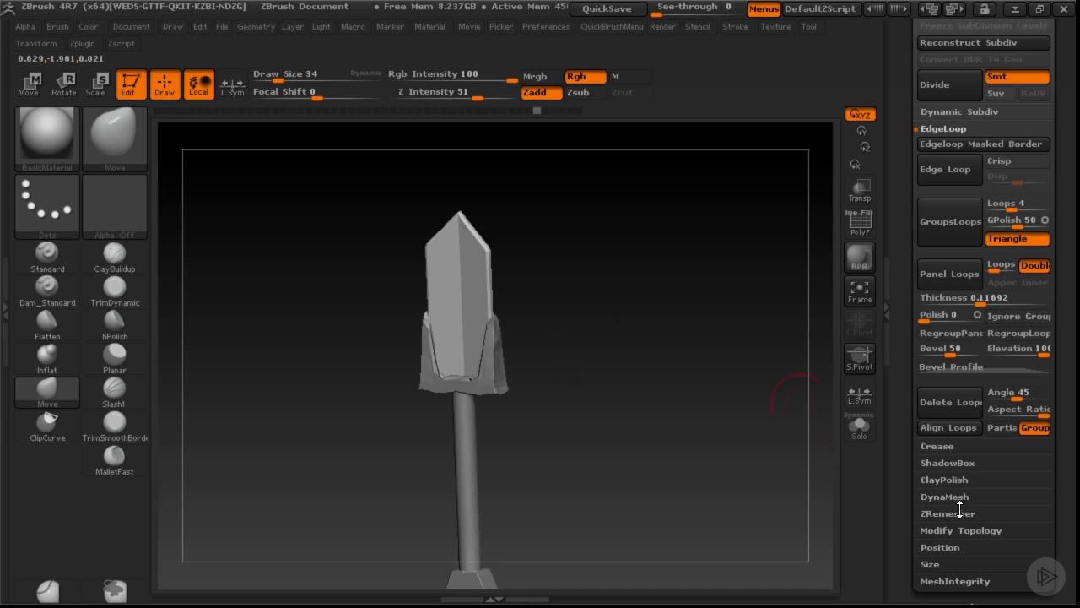
drag(1066, 470, 981, 601)
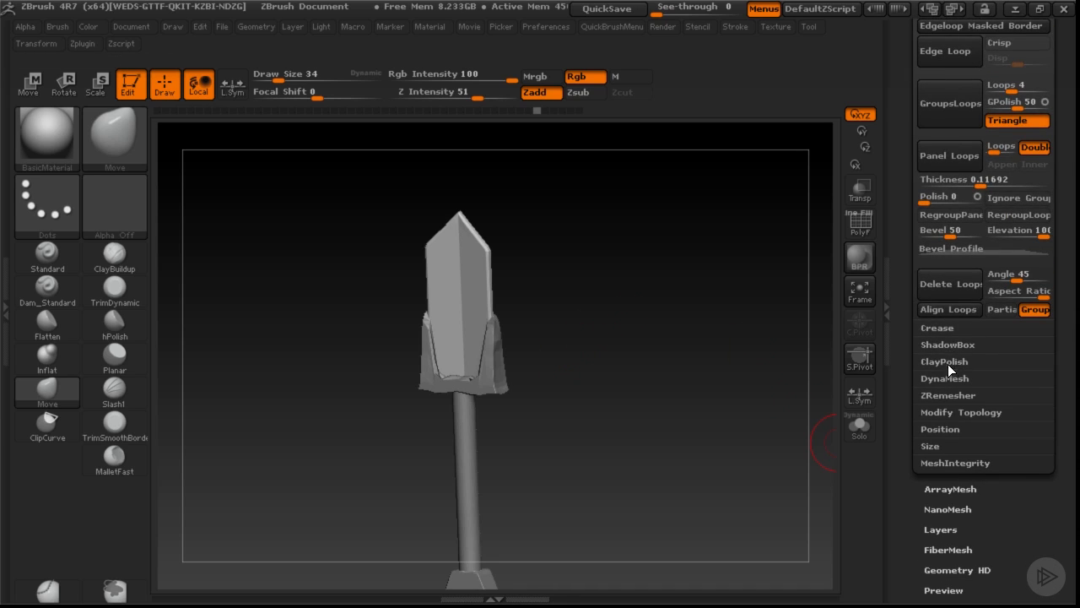
click(950, 377)
drag(988, 399, 988, 495)
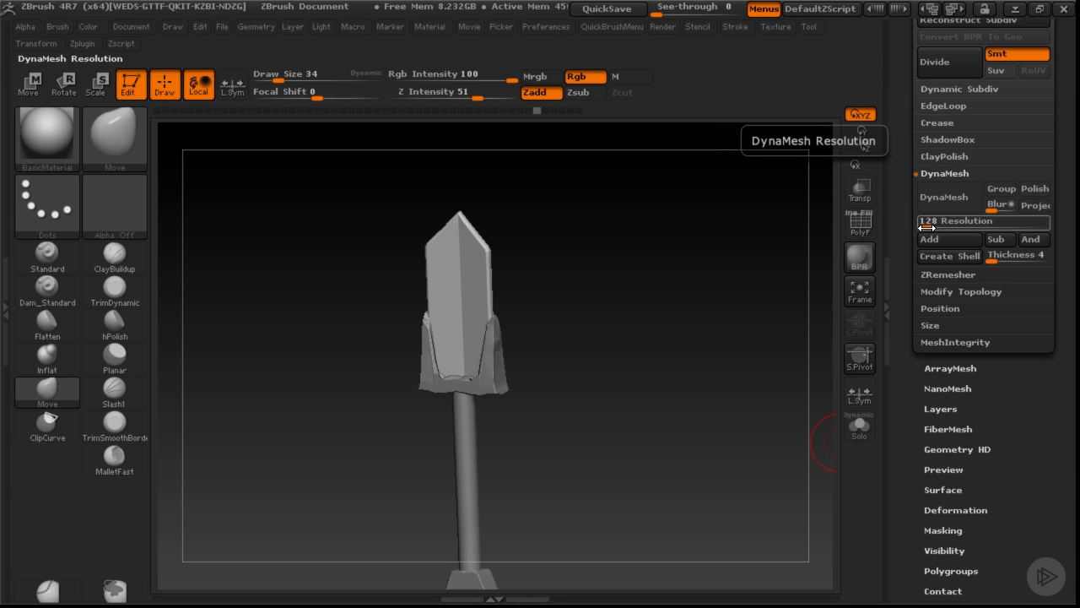
Try DynaMesh on the blade at resolution 40 and inspect its wireframe up close.
drag(926, 226, 921, 227)
click(930, 199)
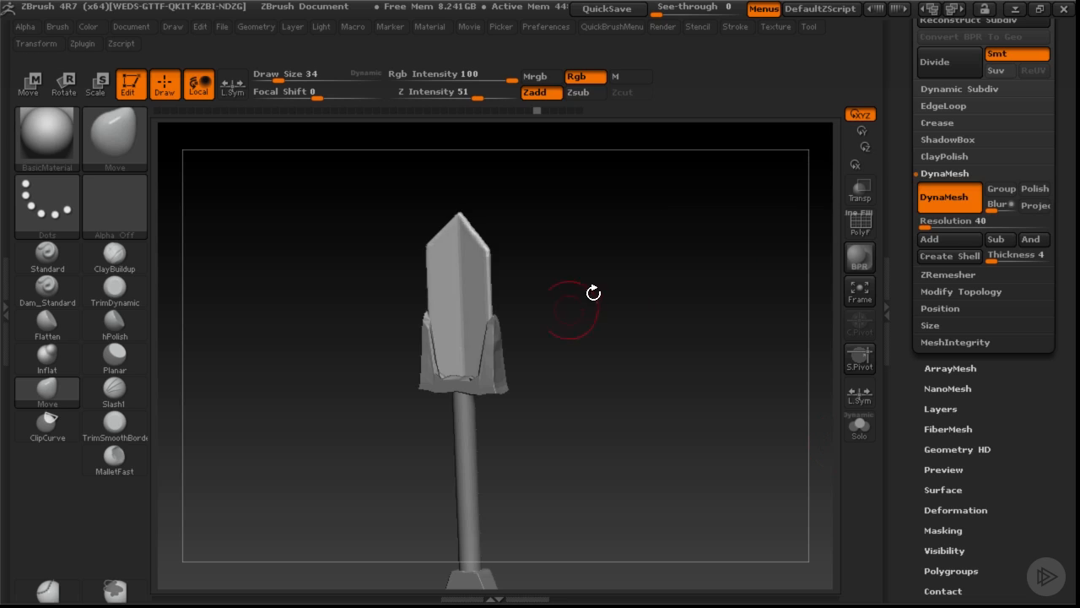
alt+drag(580, 272, 593, 430)
alt+drag(627, 309, 613, 397)
key(shift+f)
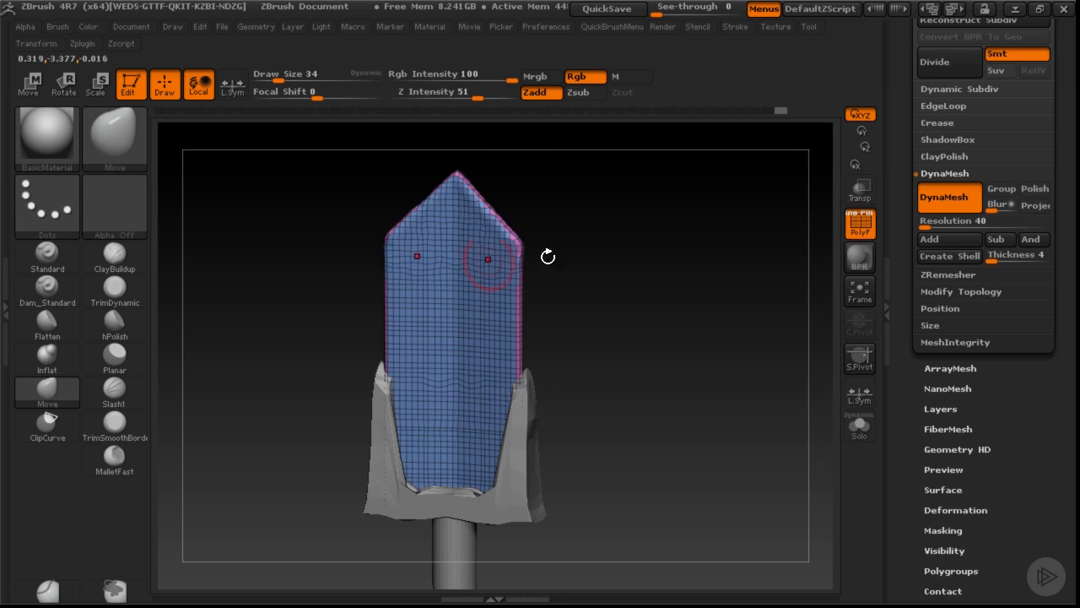
key(shift+f)
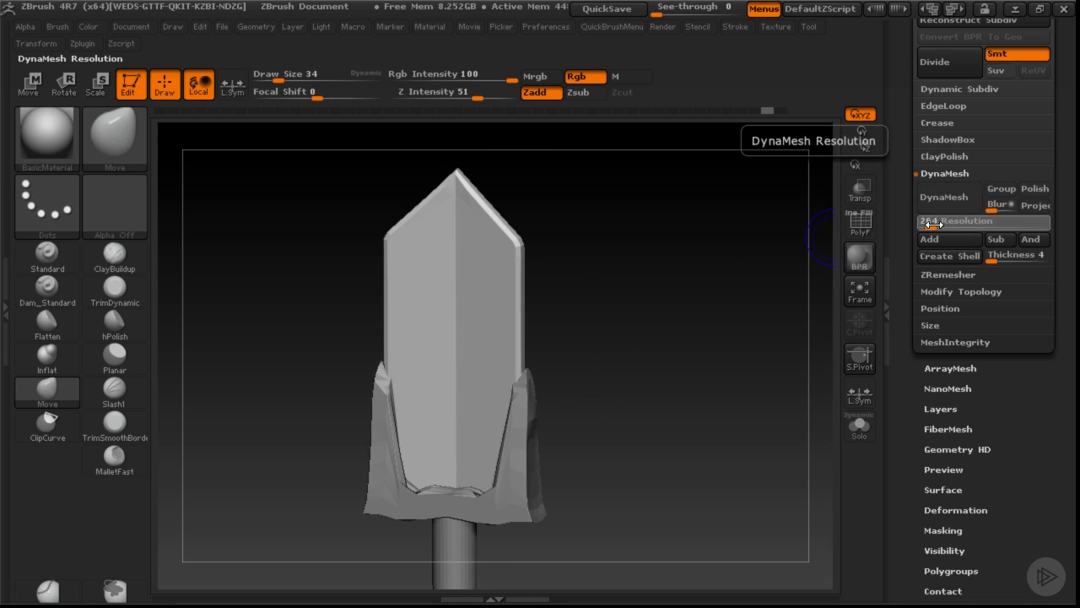
Try DynaMesh on the blade at resolution 328, check the mesh density, and undo it.
drag(934, 224, 937, 225)
click(943, 202)
drag(628, 274, 603, 282)
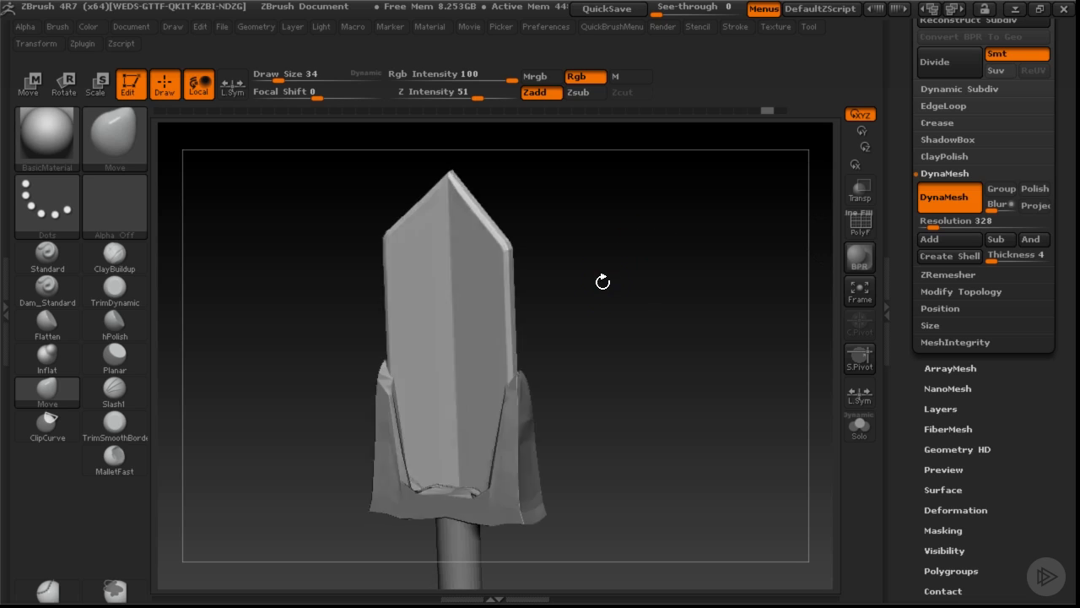
key(shift+f)
click(933, 226)
key(ctrl+z)
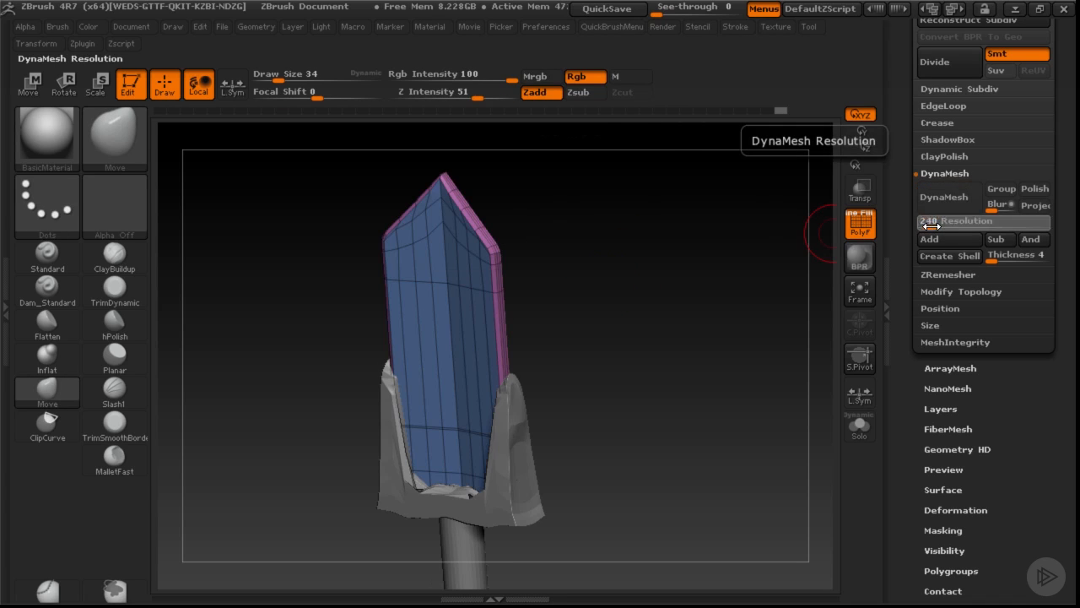
Try DynaMesh on the blade at resolution 120, inspect the edges with and without wireframe, and undo it.
text(120)
key(Return)
click(944, 197)
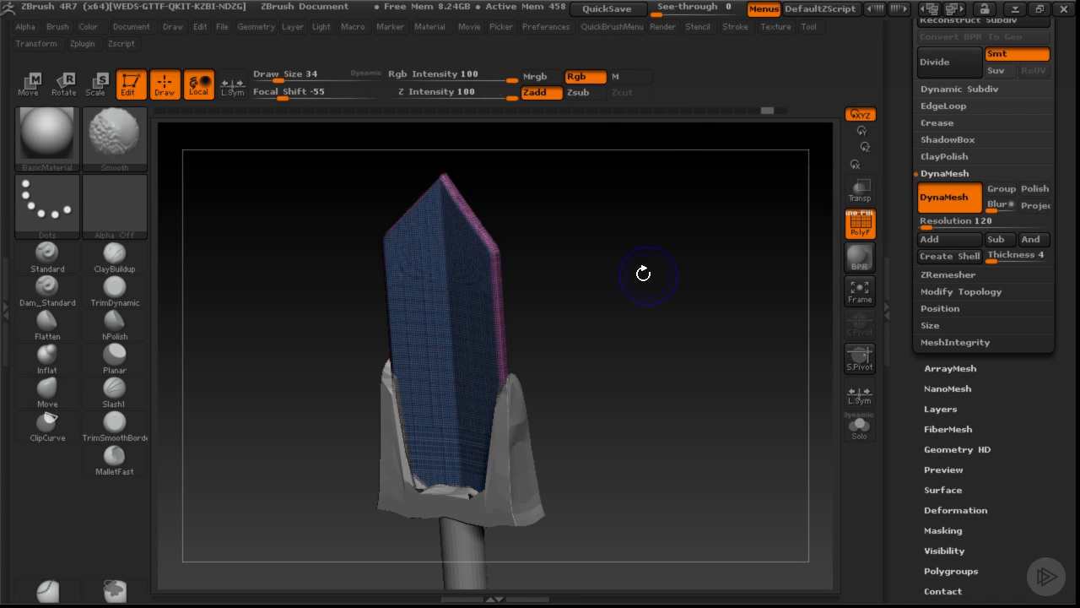
key(shift+f)
mouse_move(631, 284)
mouse_down()
mouse_move(619, 248)
mouse_move(647, 292)
mouse_move(610, 349)
mouse_move(606, 311)
mouse_up()
key(shift+f)
key(shift+f)
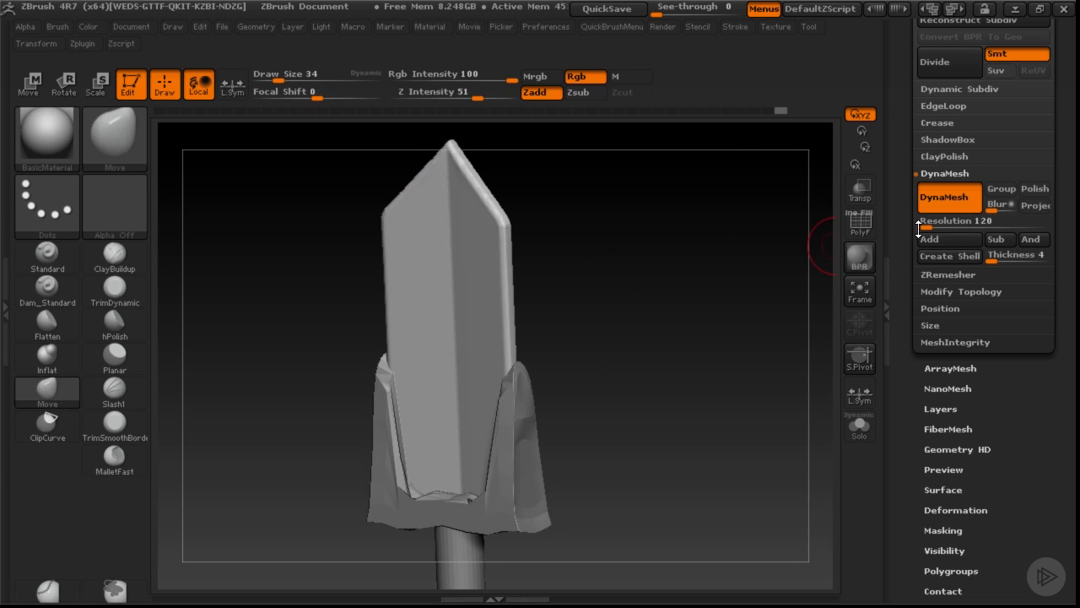
key(ctrl+z)
Convert the blade to DynaMesh at resolution 208 and check its mesh density, ending in a straight front view.
click(928, 227)
text(208)
key(Return)
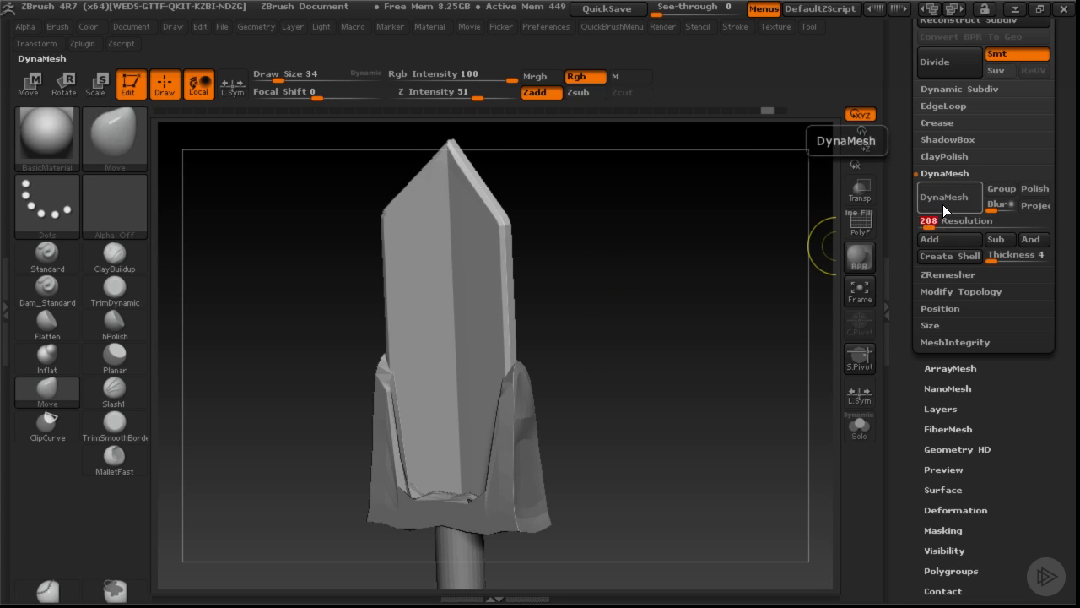
click(943, 196)
key(shift+f)
key(shift+f)
alt+drag(610, 306, 588, 279)
mouse_move(588, 279)
shift+mouse_down()
mouse_move(593, 313)
mouse_move(591, 265)
mouse_move(559, 306)
mouse_move(530, 309)
mouse_move(586, 284)
mouse_move(549, 297)
mouse_move(520, 283)
mouse_move(510, 290)
mouse_move(519, 297)
shift+mouse_up()
Try pulling the blade's shoulder corners outward with the Move brush at draw size 21.
key(s)
key(s)
key(s)
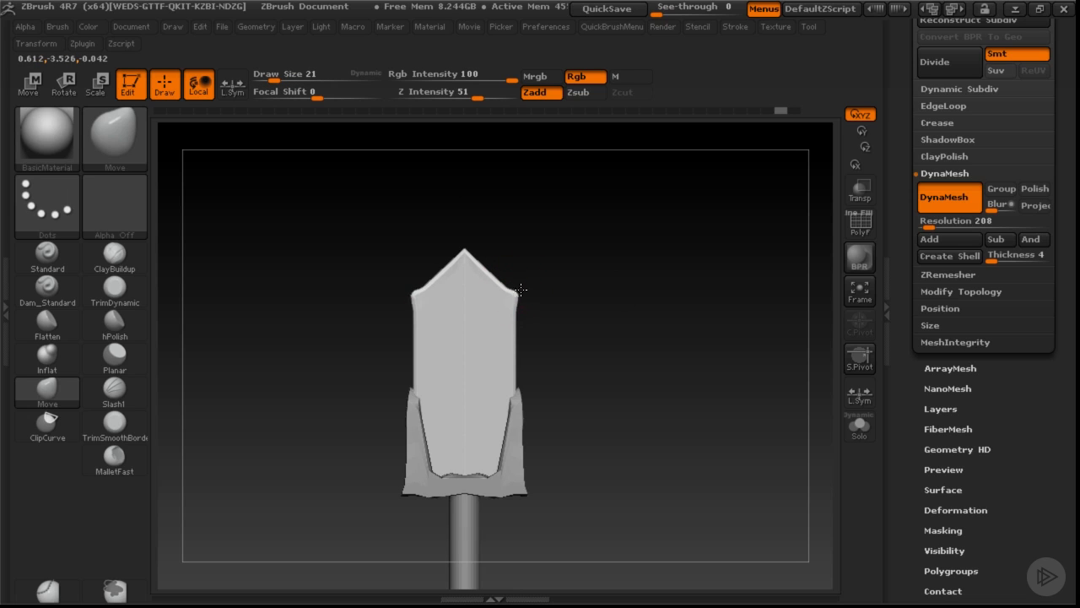
key(ctrl+shift+z)
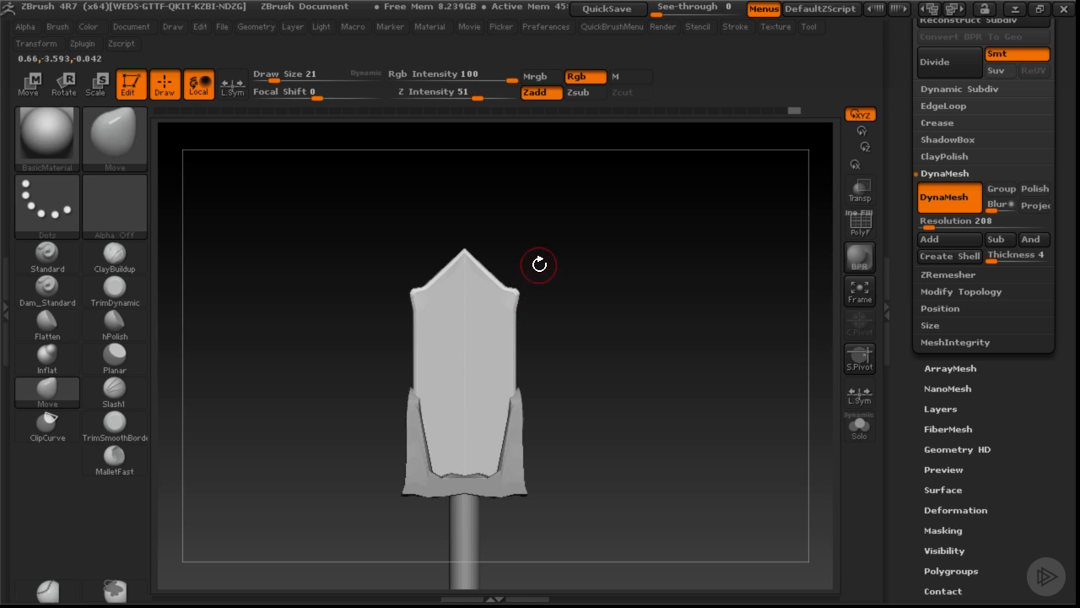
Set the Move brush's focal shift to 88 and raise the blade's shoulders and angled tip edges with draw sizes from 80 to 101.
key(d)
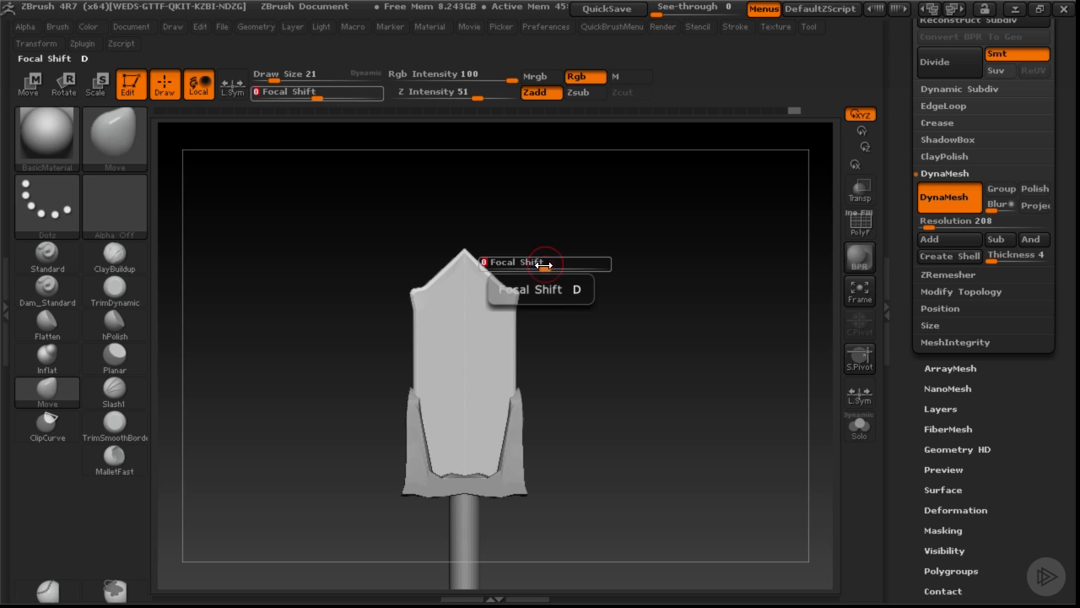
drag(544, 265, 606, 265)
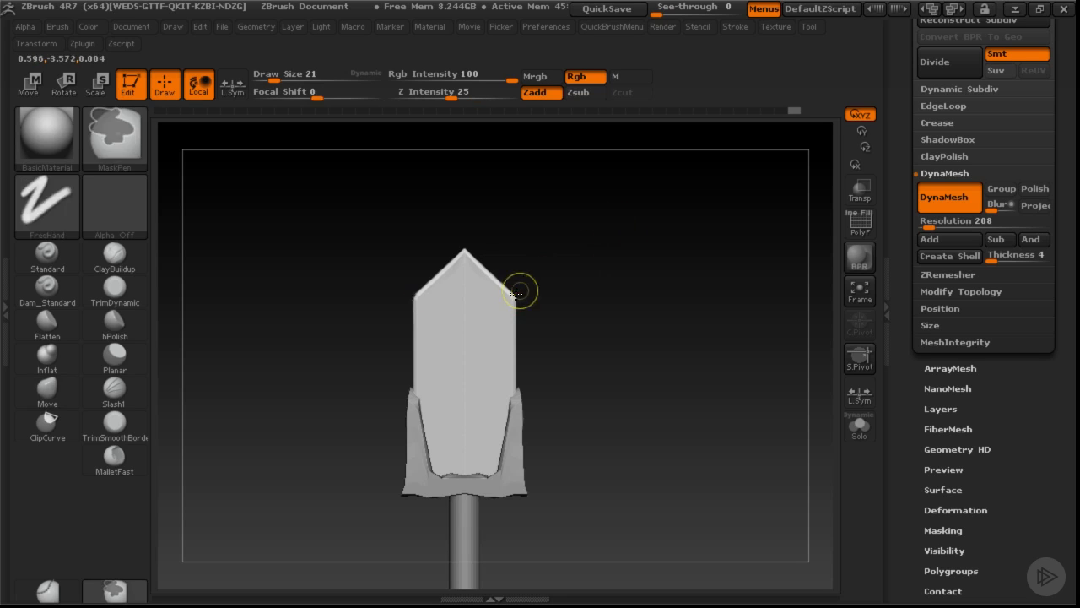
key(s)
mouse_move(515, 295)
mouse_down()
mouse_move(522, 287)
mouse_move(504, 293)
mouse_move(523, 295)
mouse_up()
key(s)
key(s)
key(s)
key(ctrl)
key(s)
drag(517, 295, 524, 287)
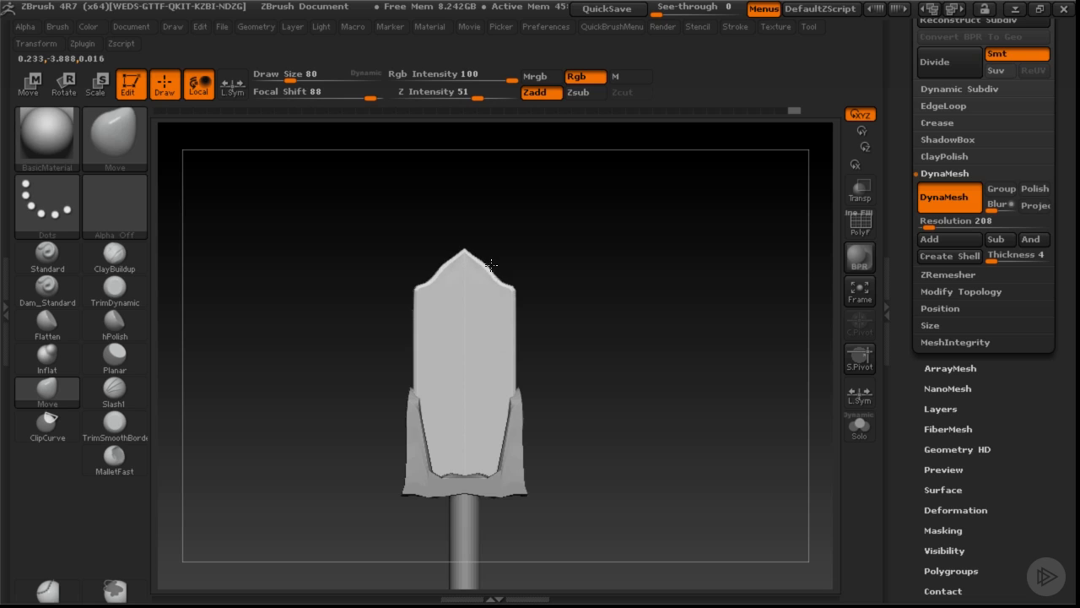
drag(491, 265, 496, 275)
key(bracketright)
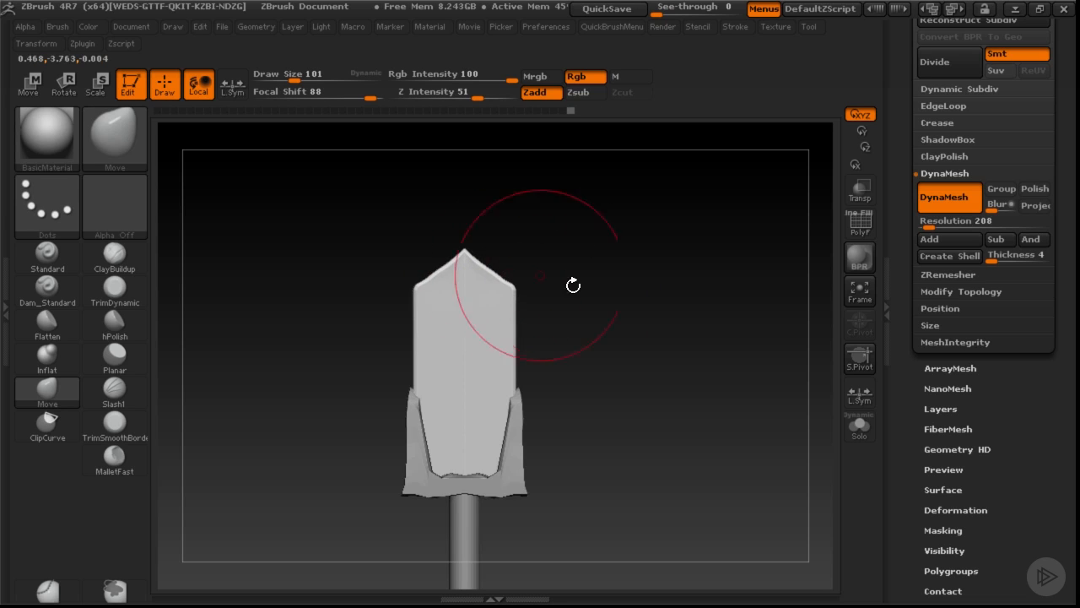
Reshape the blade's body with Move strokes, undo a stroke, and set the draw size to 58.
mouse_move(573, 285)
mouse_down()
mouse_move(562, 296)
mouse_move(552, 265)
mouse_move(497, 283)
mouse_move(658, 279)
mouse_move(634, 328)
mouse_move(483, 336)
mouse_move(499, 309)
mouse_move(464, 310)
mouse_move(531, 309)
mouse_move(448, 312)
mouse_move(458, 296)
mouse_move(559, 299)
mouse_move(434, 307)
mouse_move(526, 300)
mouse_move(518, 318)
mouse_move(518, 298)
mouse_move(574, 318)
mouse_move(515, 413)
mouse_move(429, 401)
mouse_move(465, 430)
mouse_up()
key(bracketright)
key(bracketright)
key(bracketright)
key(s)
key(ctrl+z)
key(s)
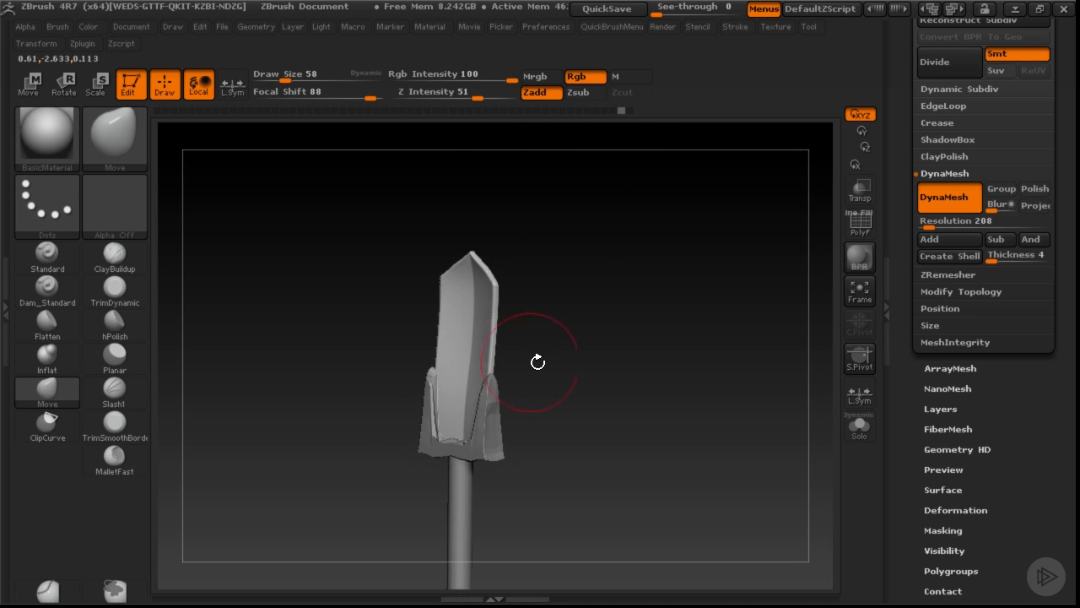
drag(538, 362, 544, 363)
Set the Move brush to draw size 32 and focal shift -5, and try pulling out the blade's base.
key(s)
drag(456, 388, 400, 393)
key(d)
key(s)
drag(460, 429, 466, 398)
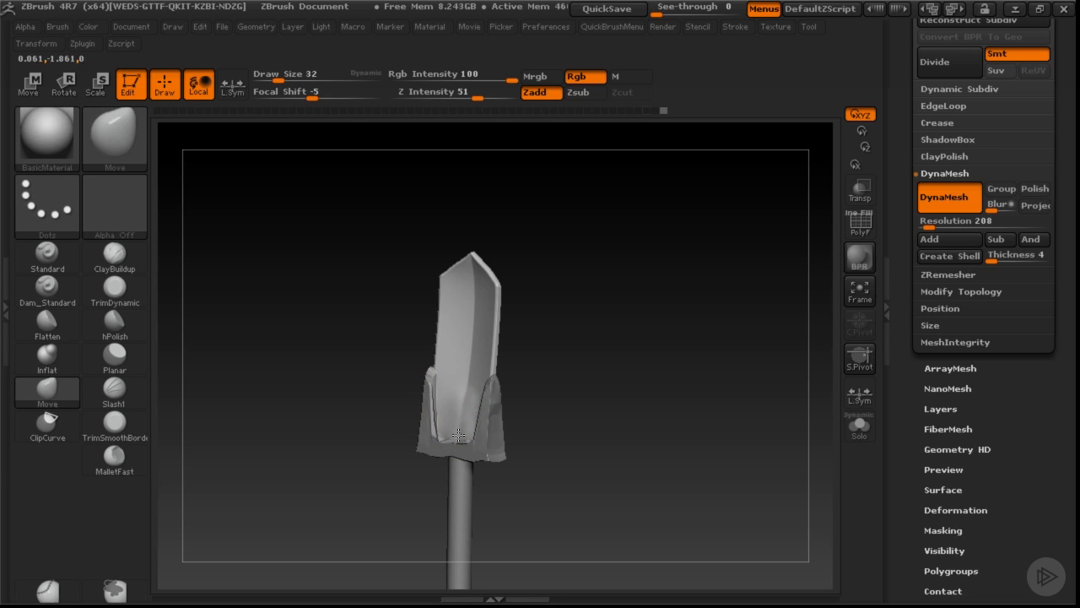
Try building up a raised ridge at the blade's base with the Standard brush at intensity 25 and smooth it.
key(1)
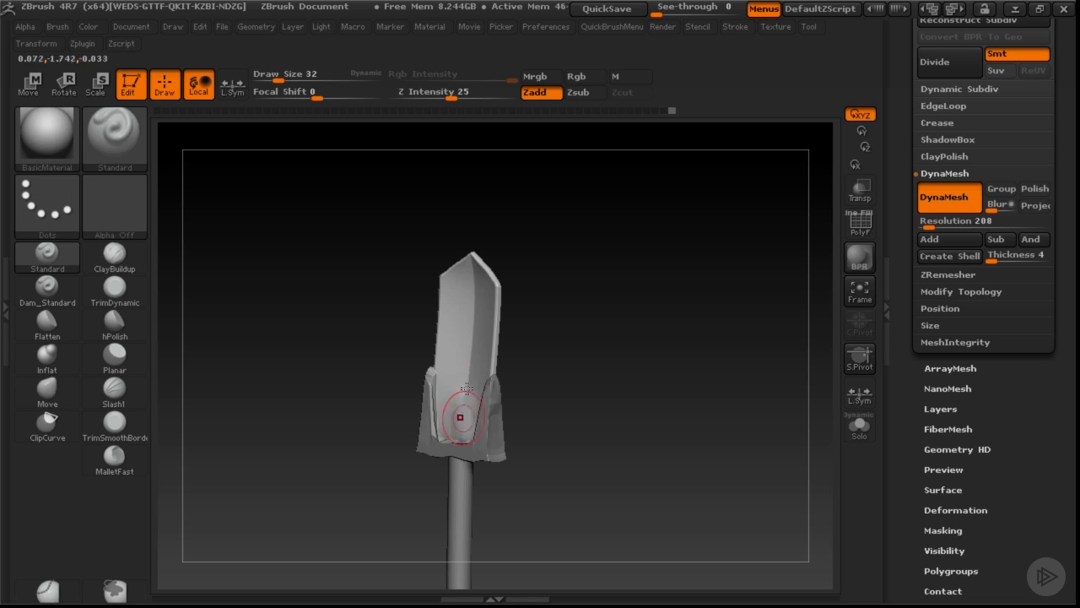
mouse_move(457, 441)
shift+mouse_down()
mouse_move(460, 417)
mouse_move(457, 442)
mouse_move(547, 422)
mouse_move(458, 437)
shift+mouse_up()
drag(544, 381, 473, 394)
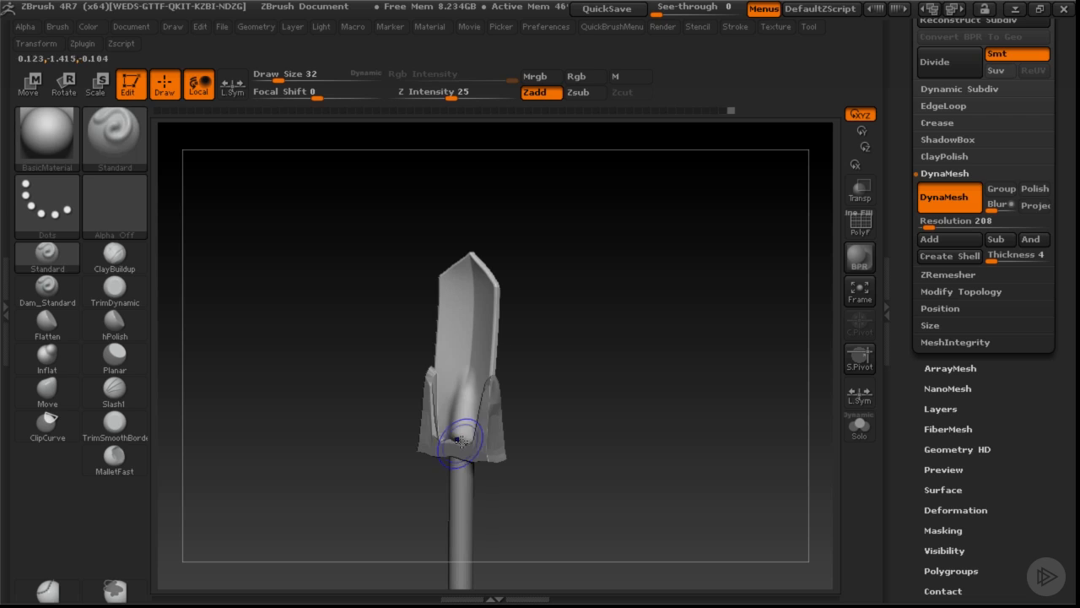
shift+drag(461, 440, 461, 436)
shift+drag(555, 401, 573, 390)
drag(456, 428, 453, 437)
drag(540, 434, 536, 463)
drag(558, 413, 524, 414)
Try reshaping the ridge at the blade's base with the Move brush at draw size 40 and smooth its sides.
key(b)
key(m)
key(v)
key(s)
drag(464, 442, 456, 442)
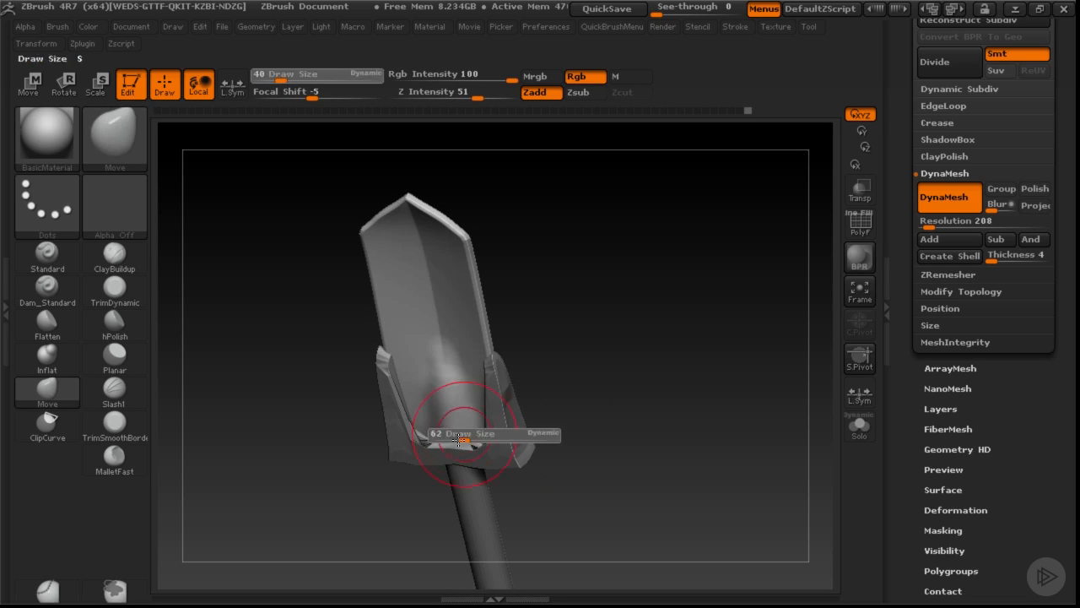
drag(448, 361, 442, 346)
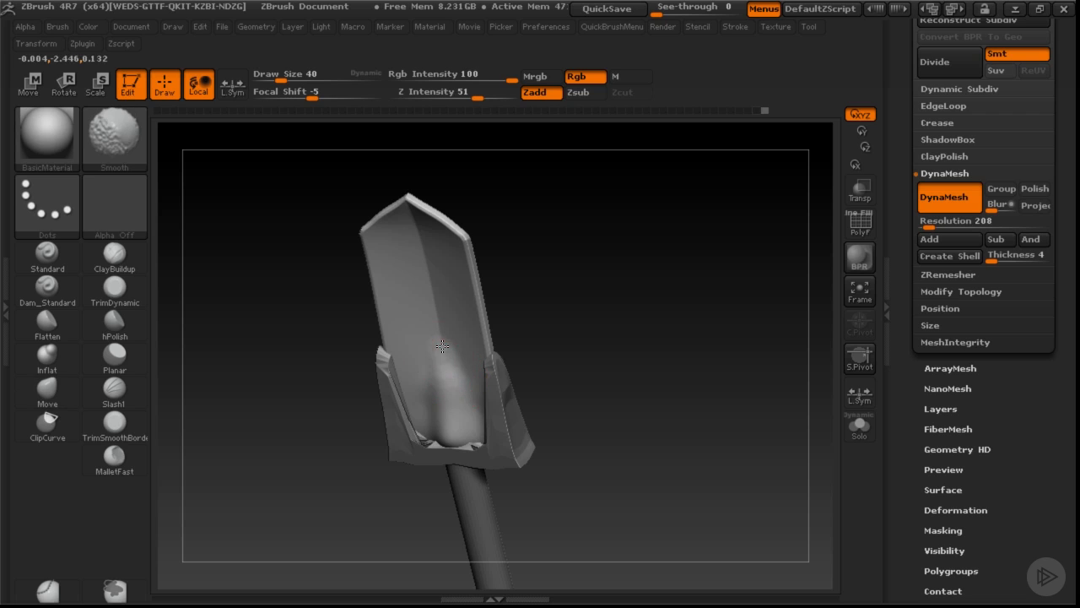
shift+drag(427, 391, 434, 403)
drag(523, 384, 553, 381)
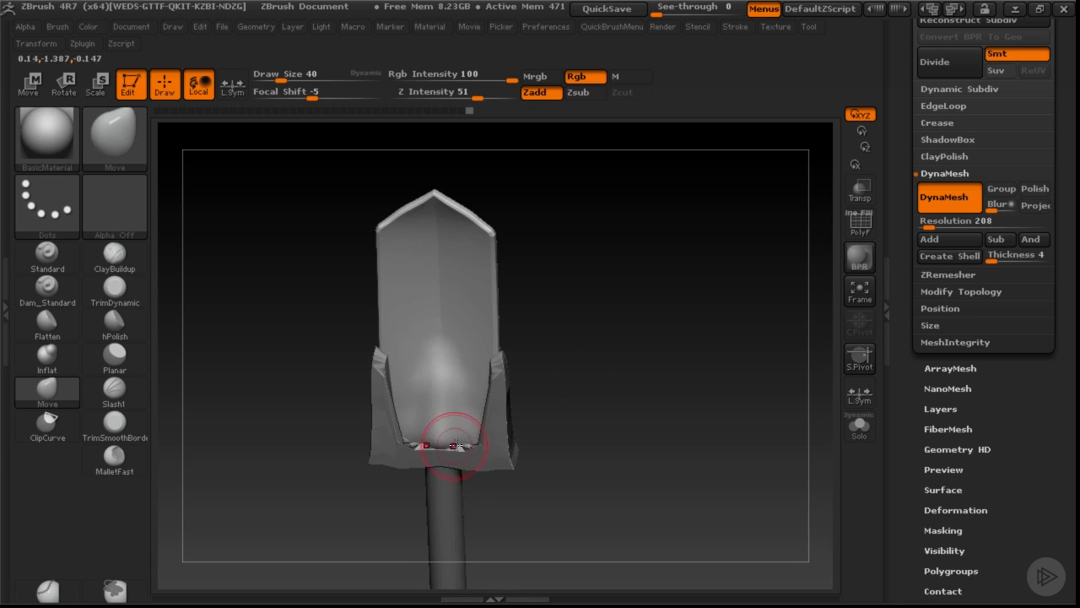
Set the Move draw size to 49, adjust the blade's base, and rewind the undo history to before the bulge.
key(s)
mouse_move(463, 445)
mouse_down()
mouse_move(564, 393)
mouse_move(523, 292)
mouse_move(559, 352)
mouse_move(541, 297)
mouse_move(611, 334)
mouse_move(545, 318)
mouse_move(635, 338)
mouse_move(540, 314)
mouse_move(563, 349)
mouse_up()
mouse_move(480, 110)
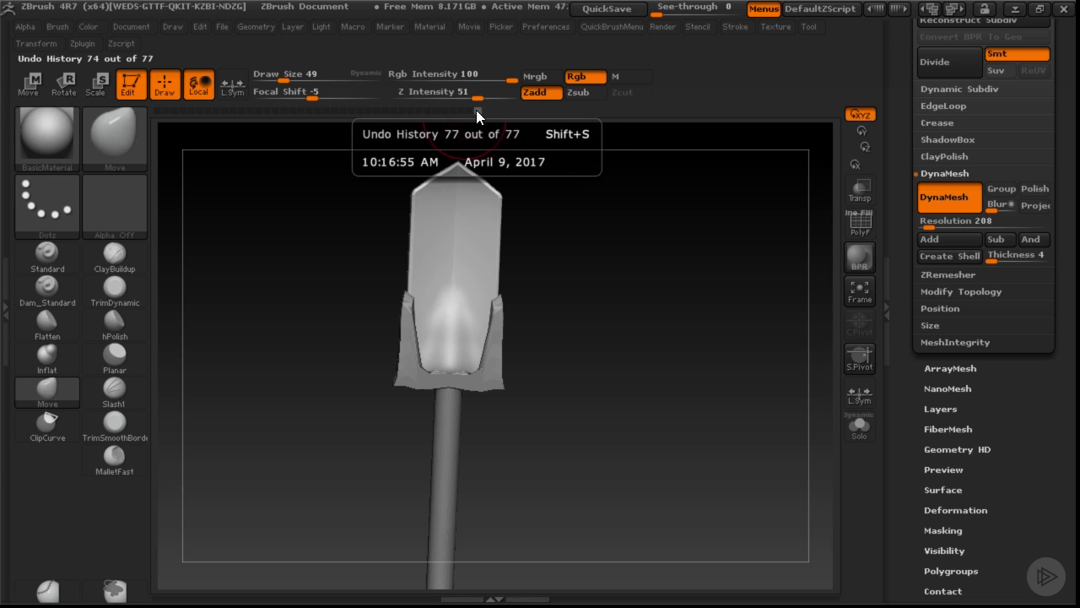
mouse_move(474, 111)
mouse_down()
mouse_move(306, 109)
mouse_move(426, 112)
mouse_move(387, 110)
mouse_up()
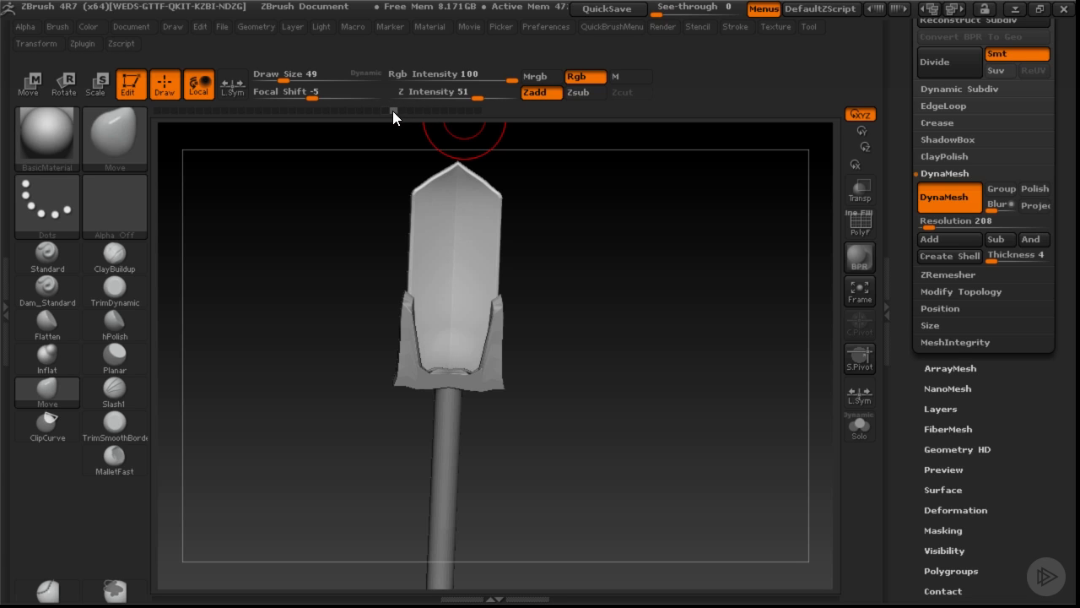
Switch to the PM3D_Cube3D subtool and examine the whole sword from several angles, with and without its wireframe.
alt+click(494, 325)
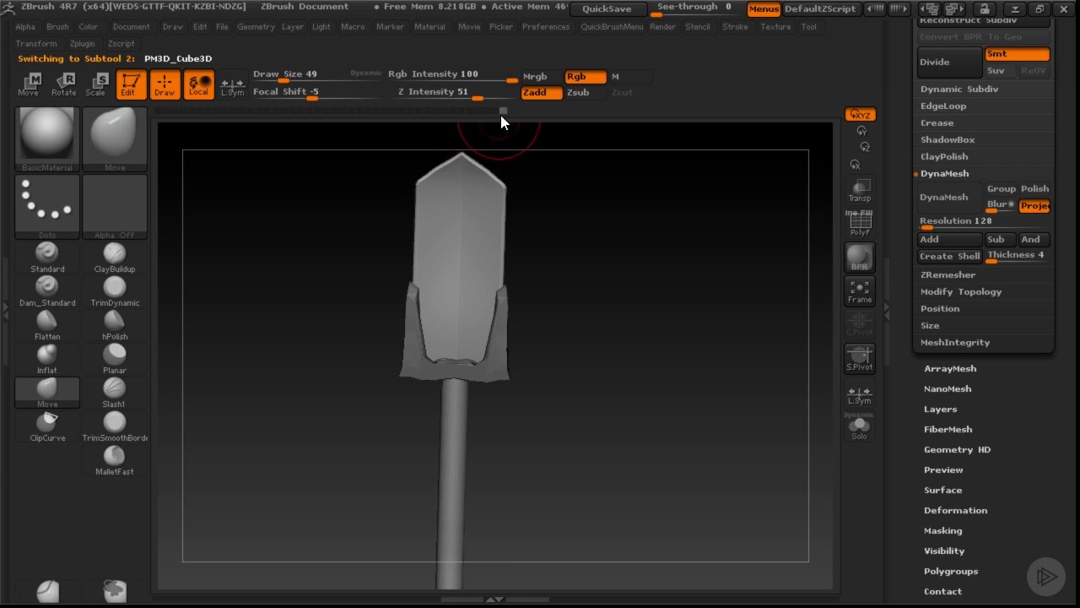
mouse_move(501, 112)
mouse_down()
mouse_move(297, 114)
mouse_move(437, 110)
mouse_move(509, 127)
mouse_up()
drag(554, 213, 573, 217)
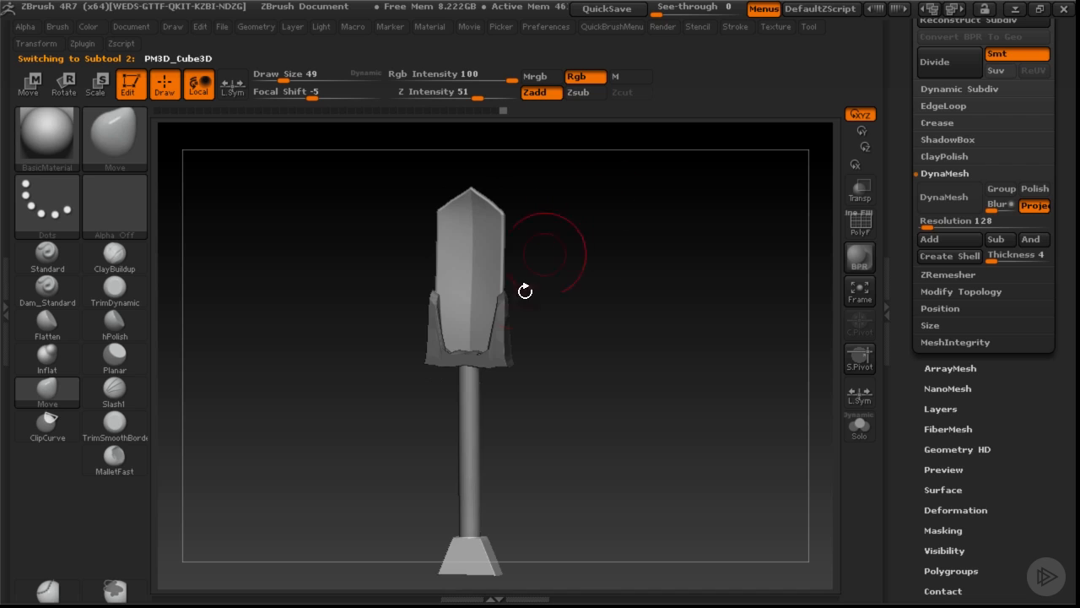
drag(525, 292, 580, 291)
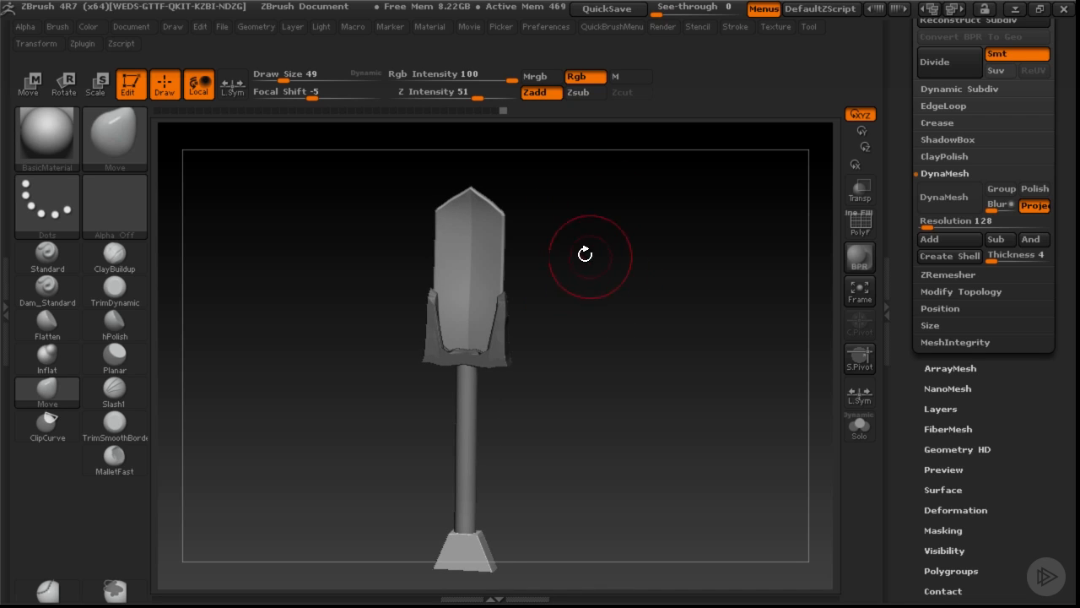
mouse_move(585, 254)
mouse_down()
mouse_move(586, 330)
mouse_move(584, 297)
mouse_move(583, 321)
mouse_up()
key(shift+f)
key(shift+f)
key(shift+f)
key(shift+f)
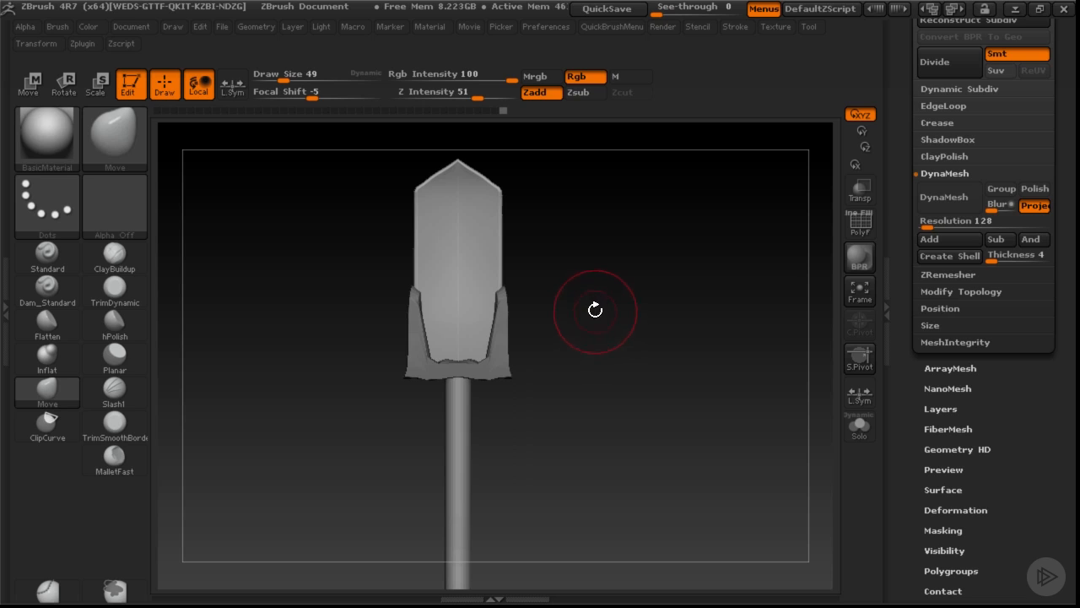
drag(602, 342, 604, 322)
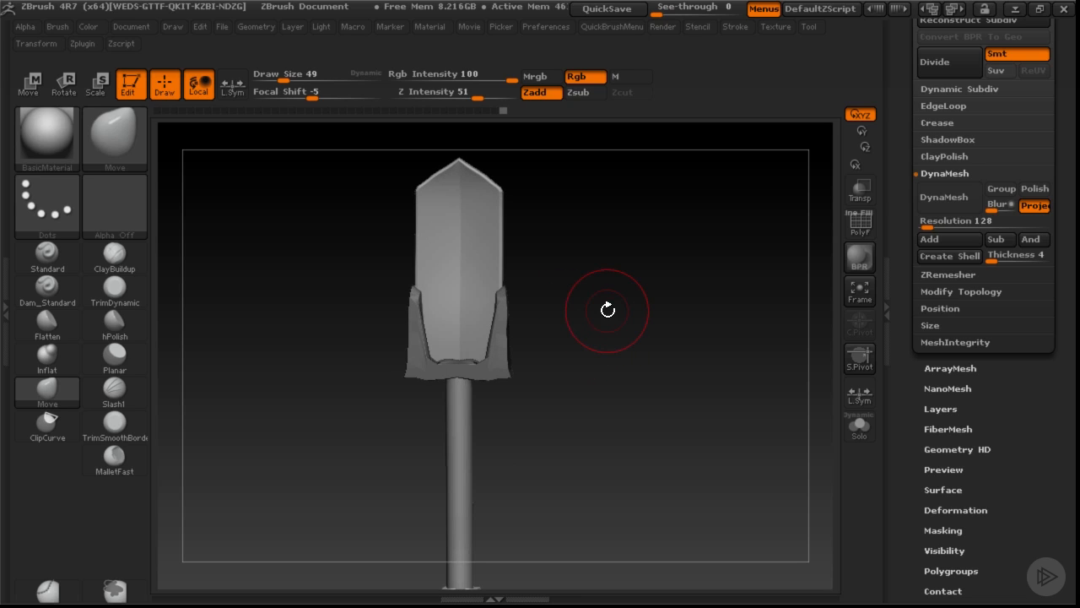